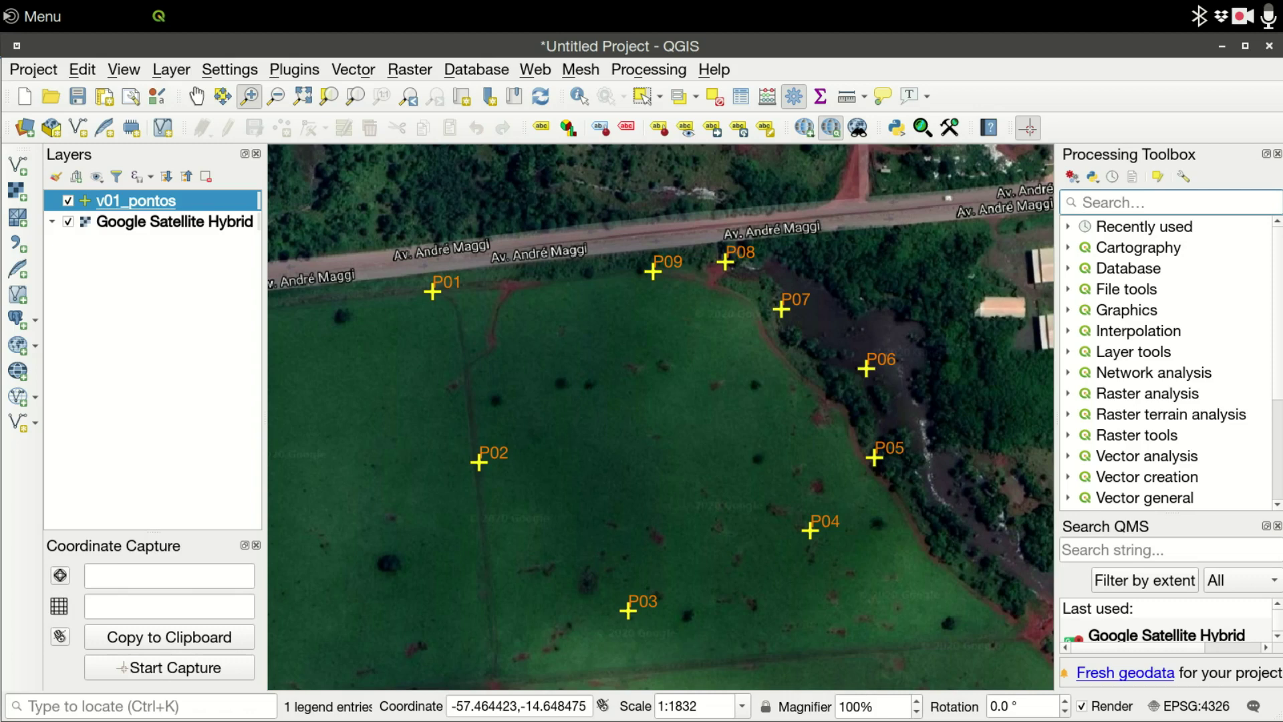
# Switch to the v01_pontos.csv spreadsheet in LibreOffice Calc, place it beside the map, and review the point order in the Ponto column.
pyautogui.hotkey('alt', 'Tab')
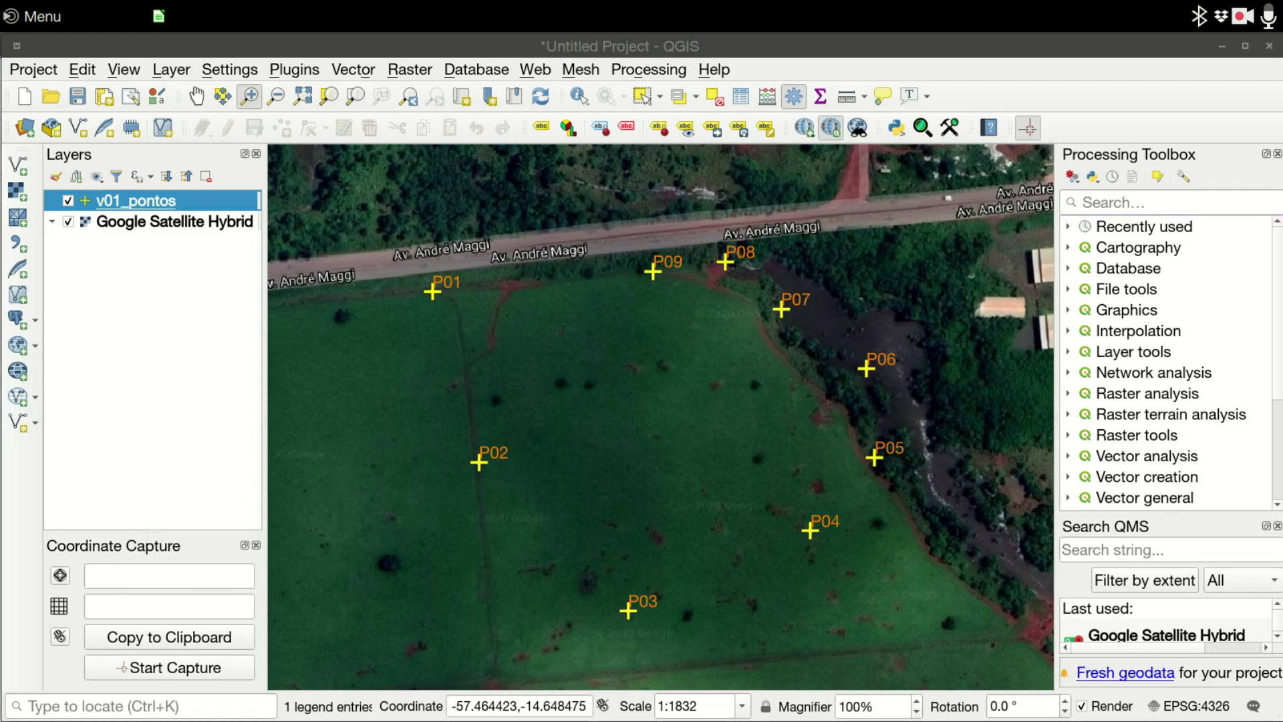
pyautogui.moveTo(465, 83); pyautogui.dragTo(502, 57)
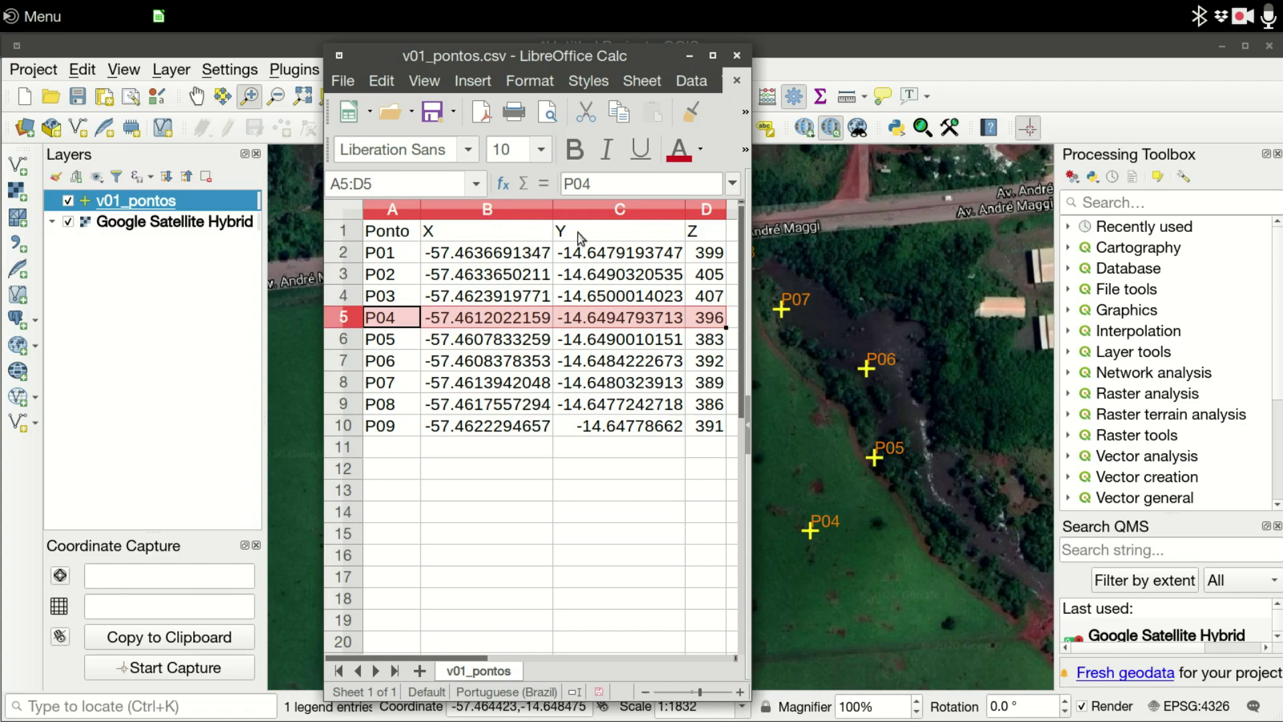
pyautogui.moveTo(519, 62); pyautogui.dragTo(1051, 67)
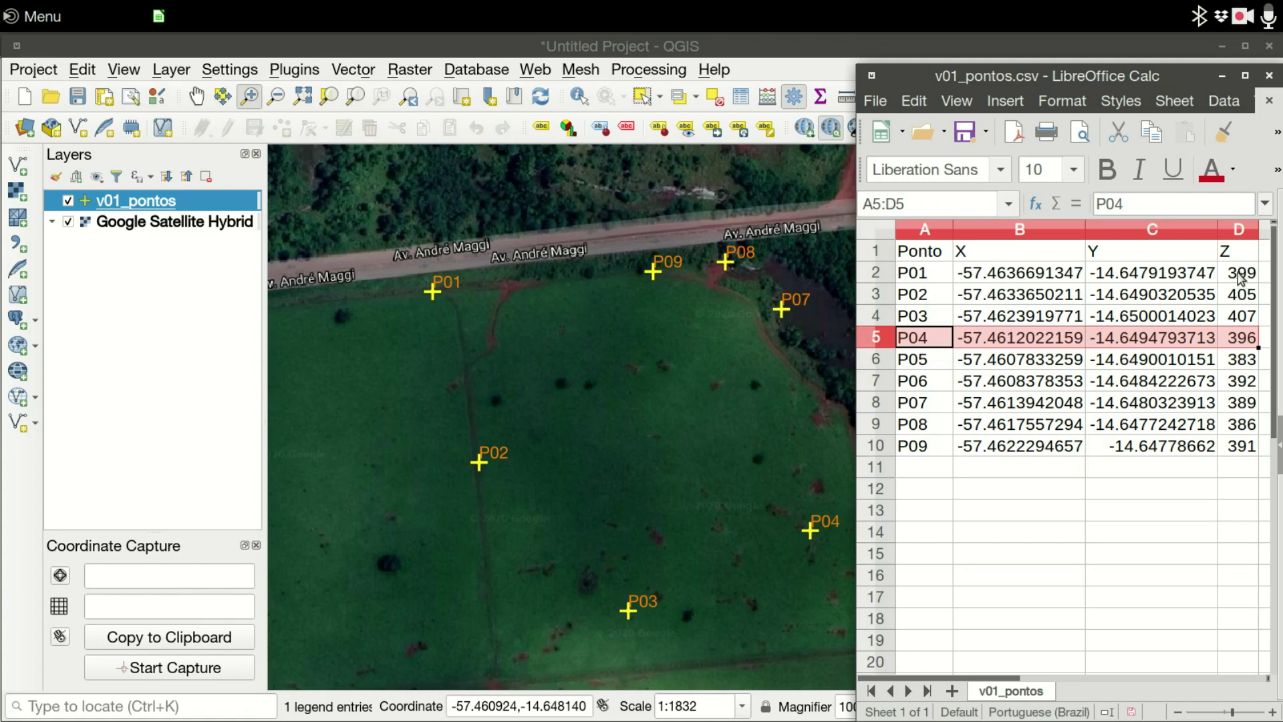
pyautogui.click(933, 257)
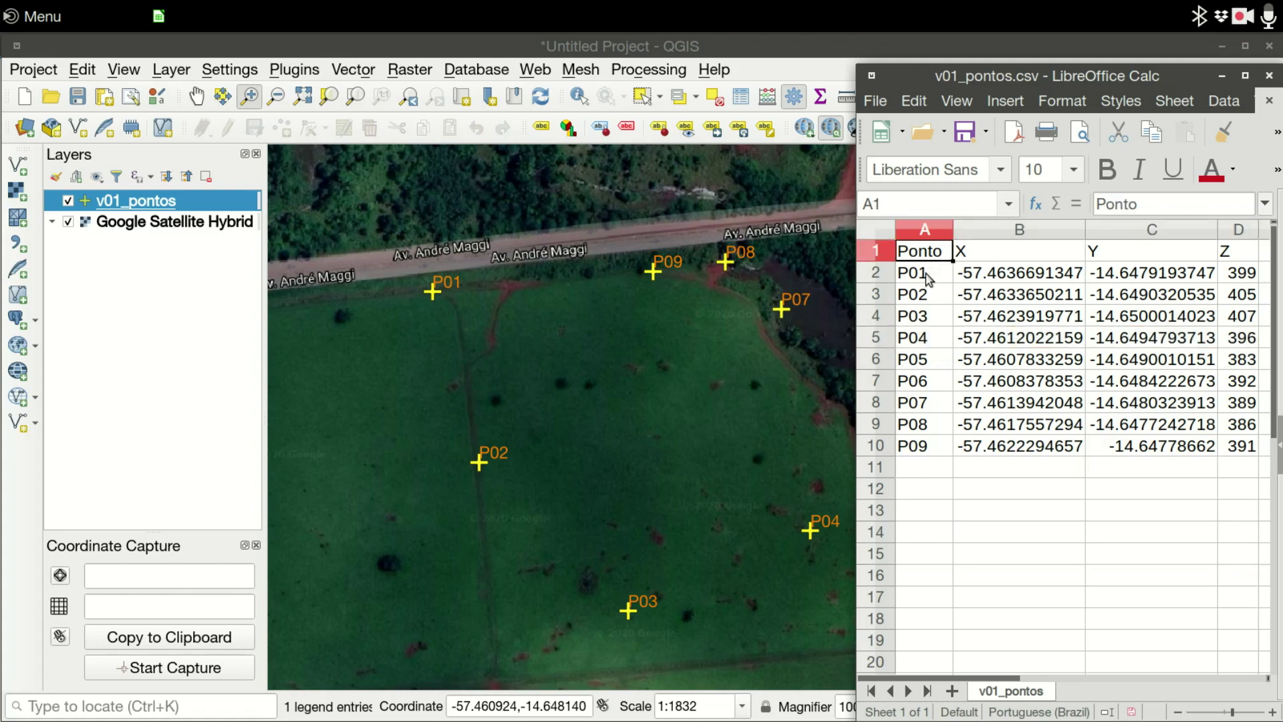
pyautogui.click(925, 278)
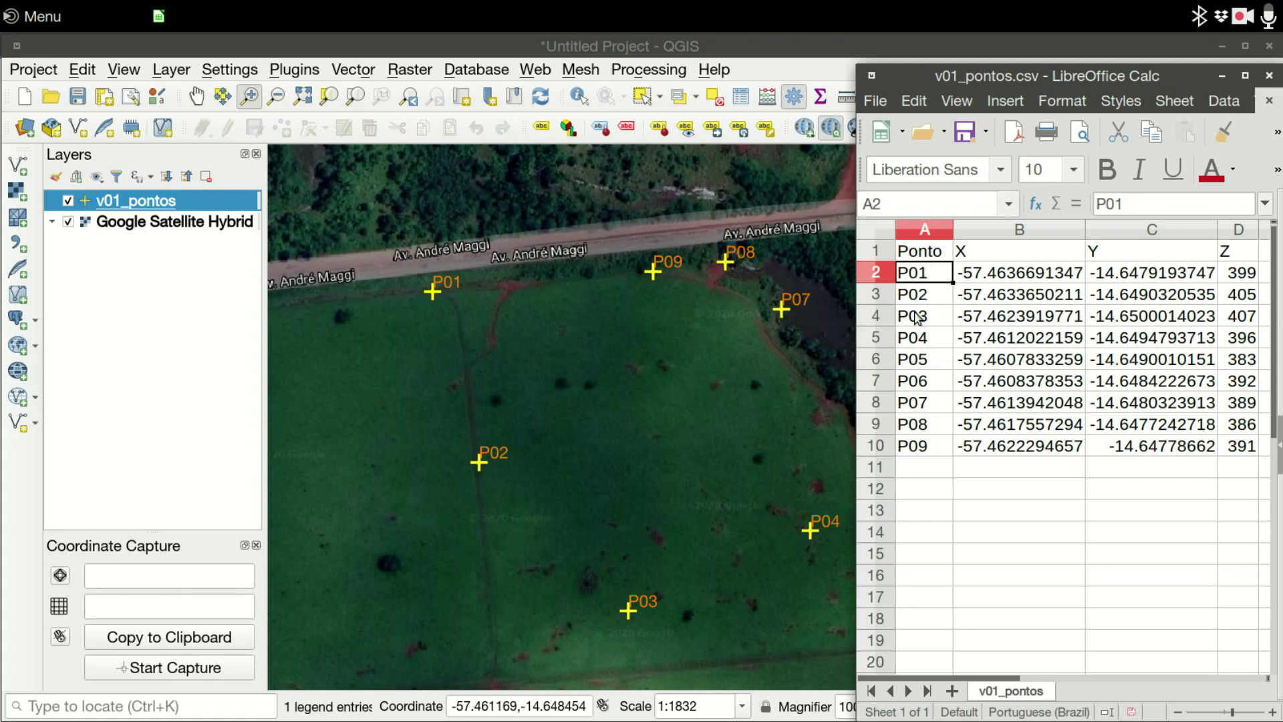
pyautogui.click(940, 361)
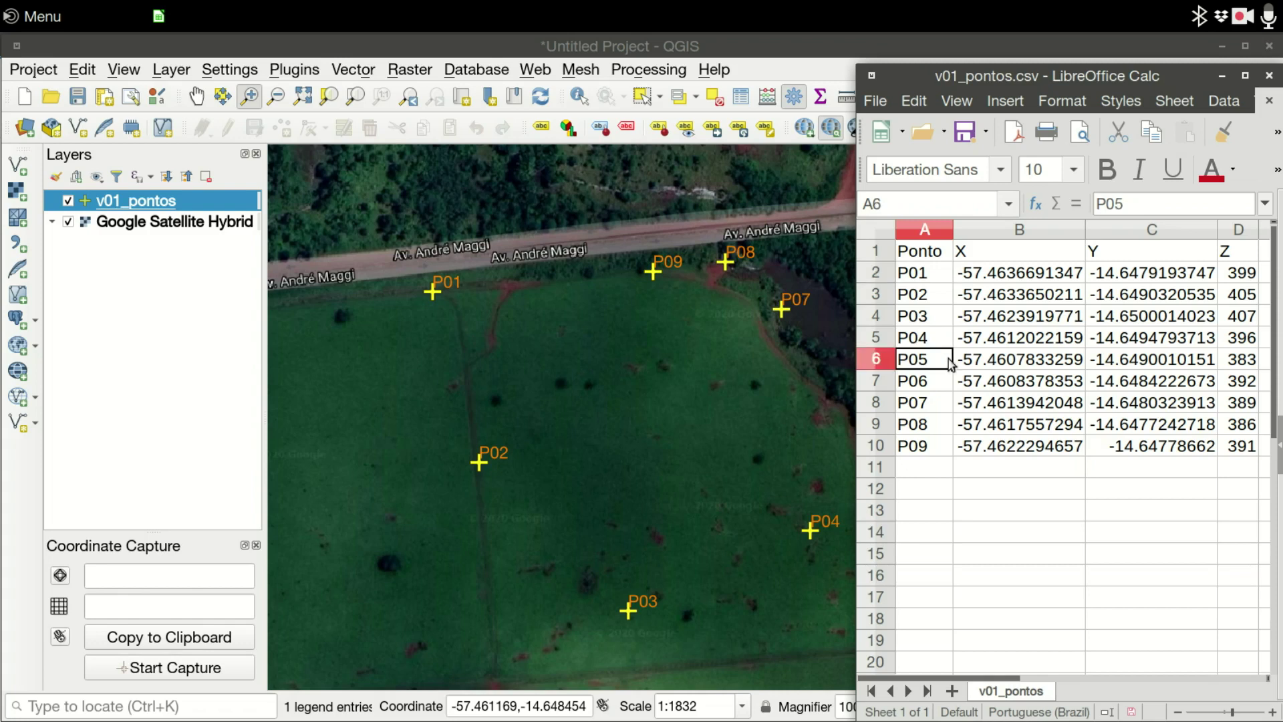
pyautogui.click(939, 280)
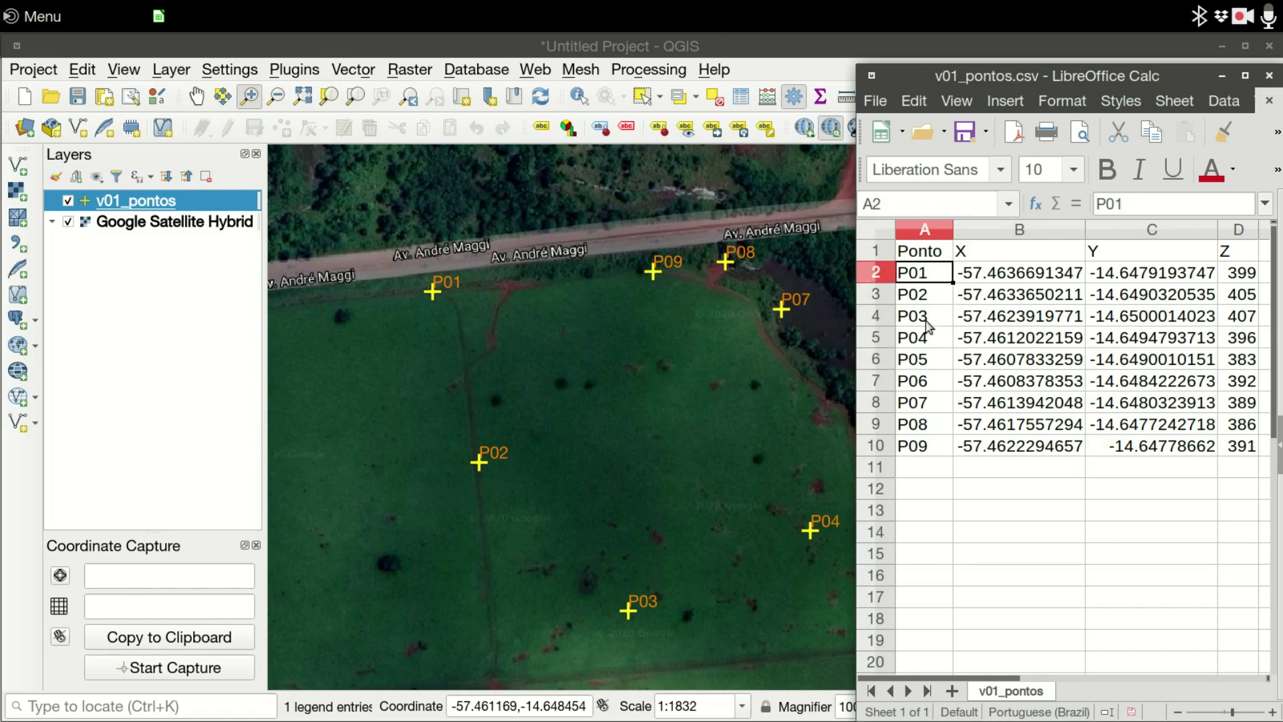
# Move the P04 record (cells A5:D5) to the first empty row below P09, row 11.
pyautogui.click(929, 339)
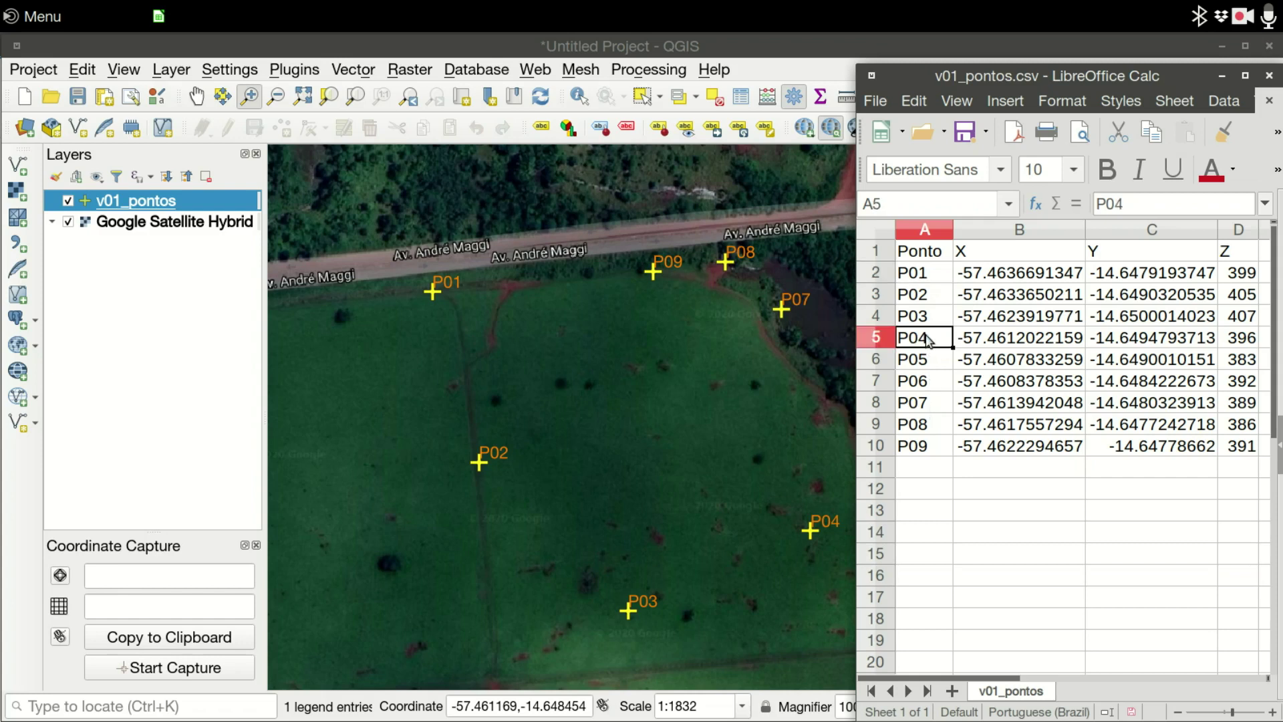
pyautogui.press('Right')
pyautogui.press('Left')
pyautogui.hotkey('shift', 'Right')
pyautogui.hotkey('shift', 'Right')
pyautogui.hotkey('shift', 'Right')
pyautogui.hotkey('ctrl', 'x')
pyautogui.press('Down')
pyautogui.press('Down')
pyautogui.press('Down')
pyautogui.press('Down')
pyautogui.press('Down')
pyautogui.press('Down')
pyautogui.hotkey('ctrl', 'v')
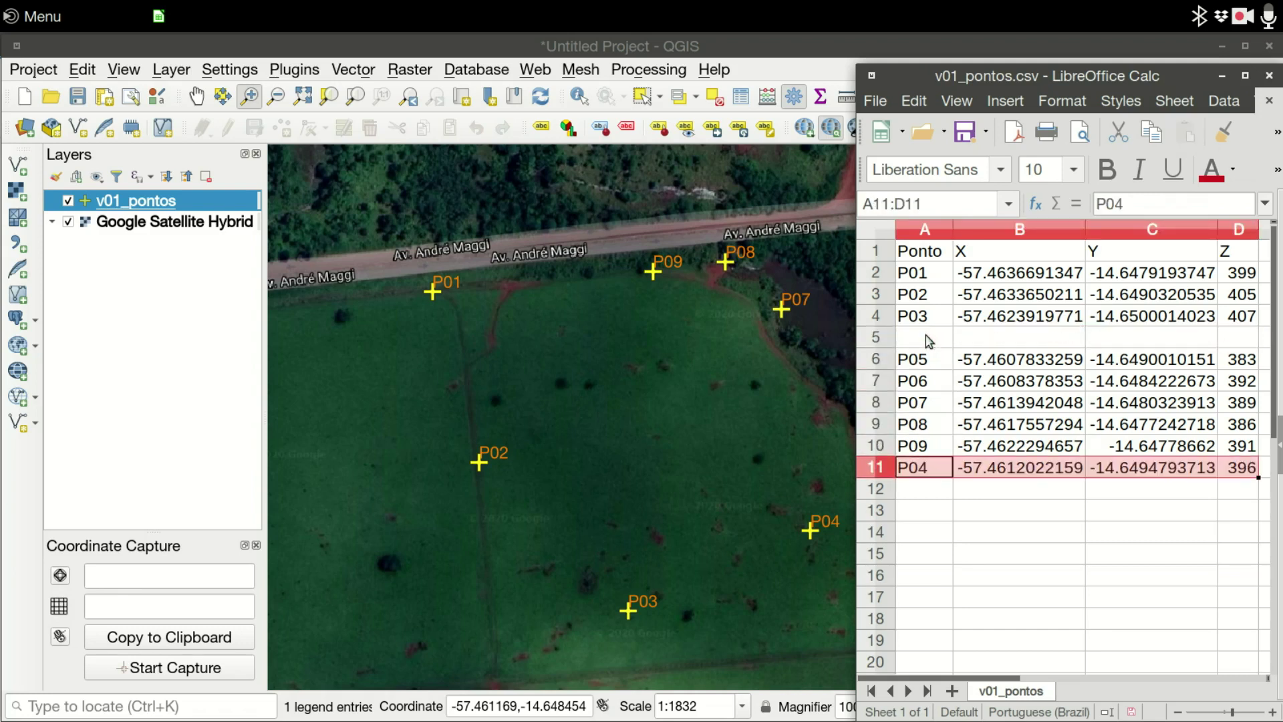
# Delete the empty row 5 from the point table and minimize the spreadsheet to return to QGIS.
pyautogui.click(876, 338)
pyautogui.rightClick(876, 337)
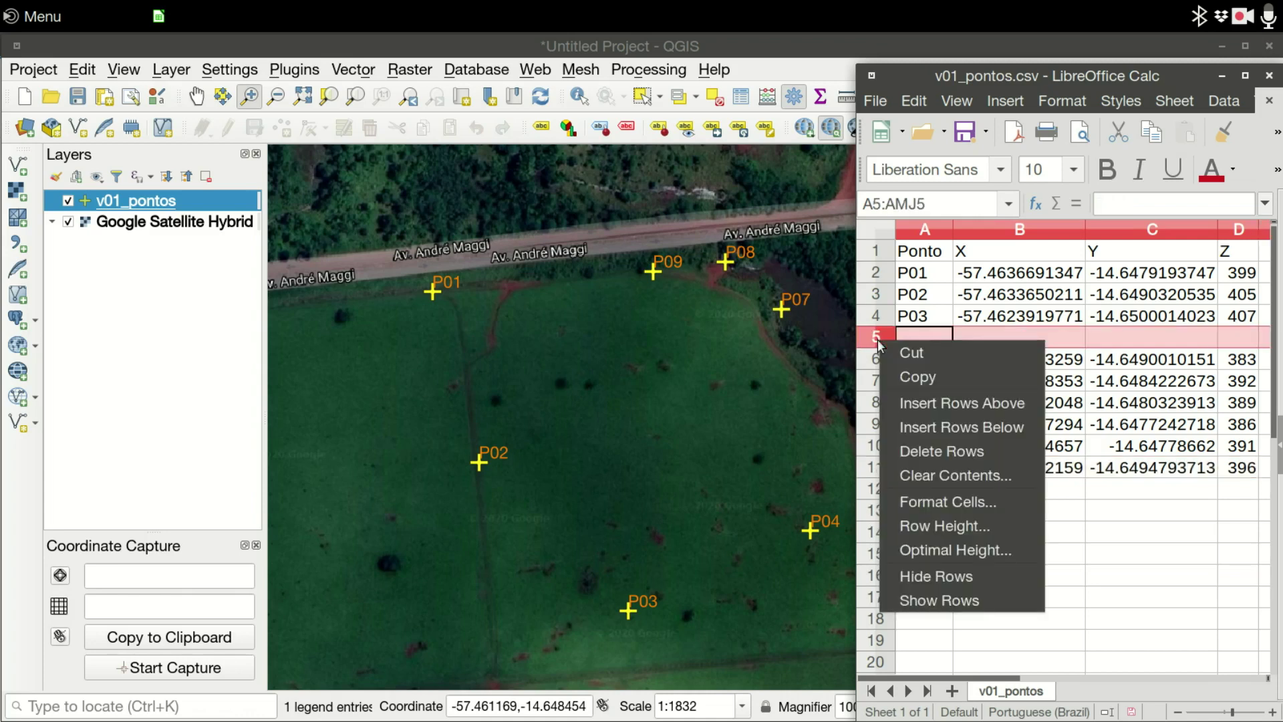
pyautogui.click(936, 449)
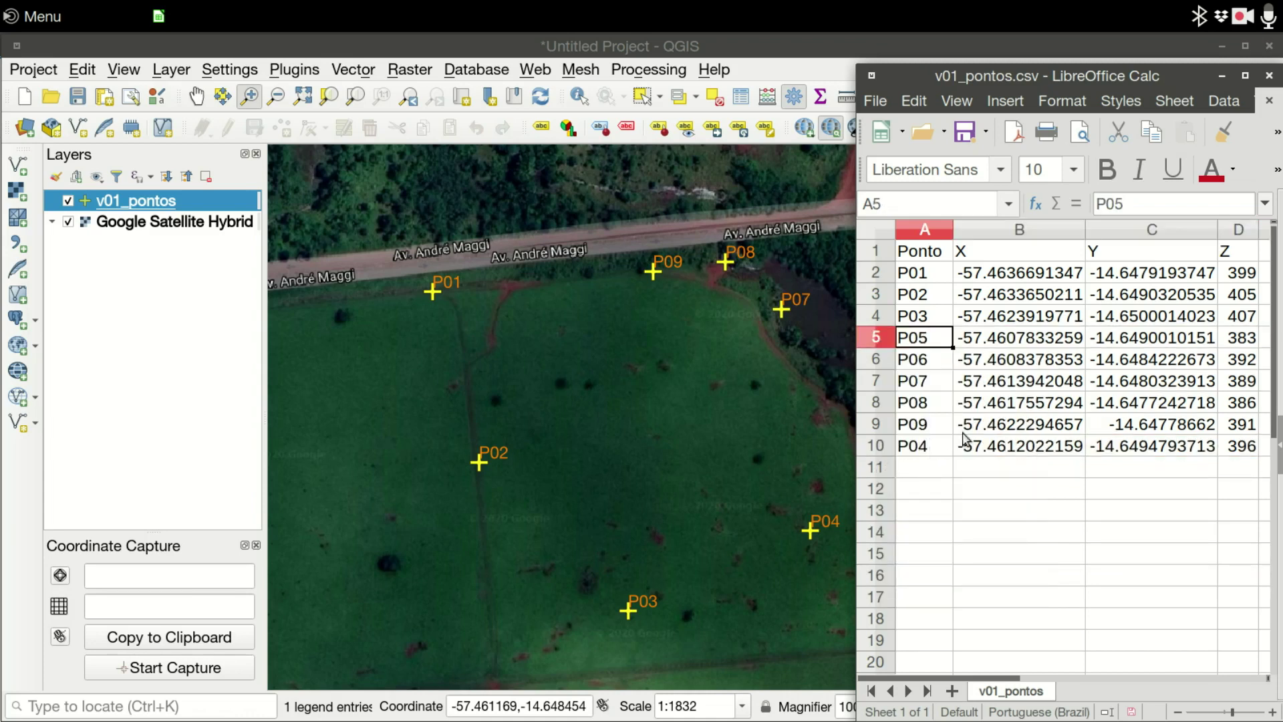
pyautogui.click(933, 452)
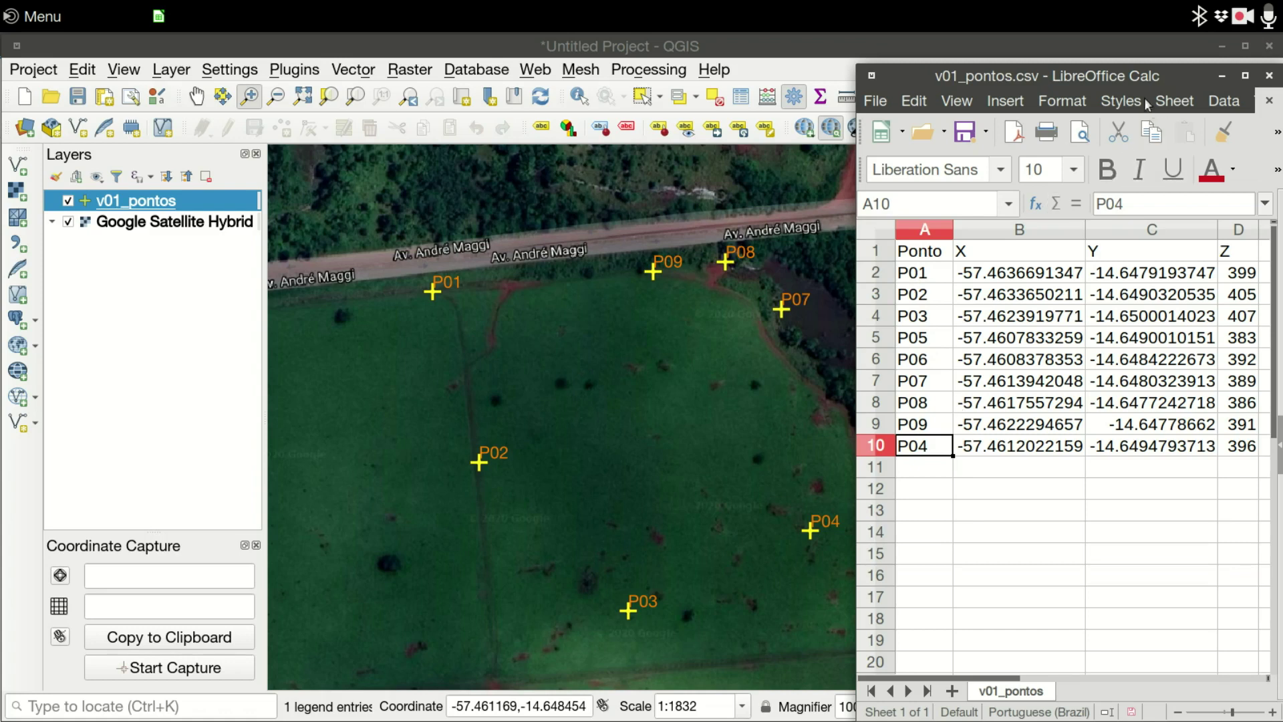
pyautogui.click(1222, 75)
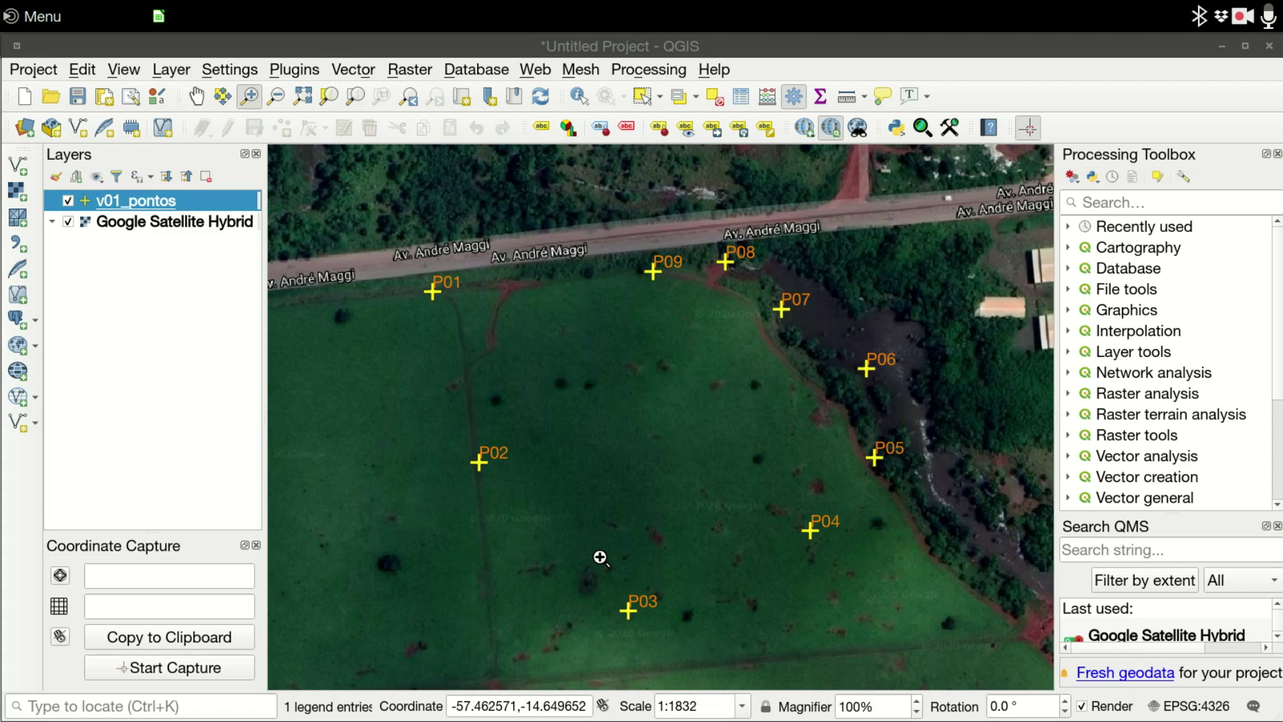
# Search the processing algorithms for "points" and open the Points to path tool.
pyautogui.click(1107, 203)
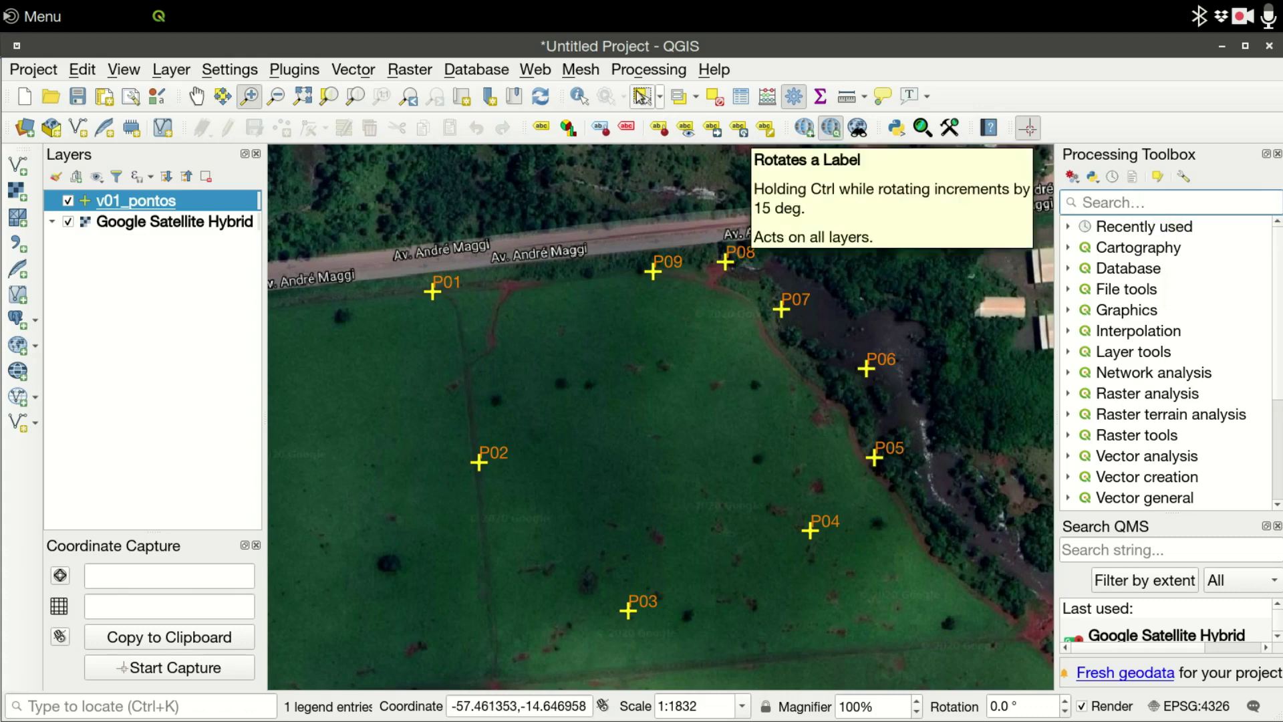
pyautogui.click(647, 70)
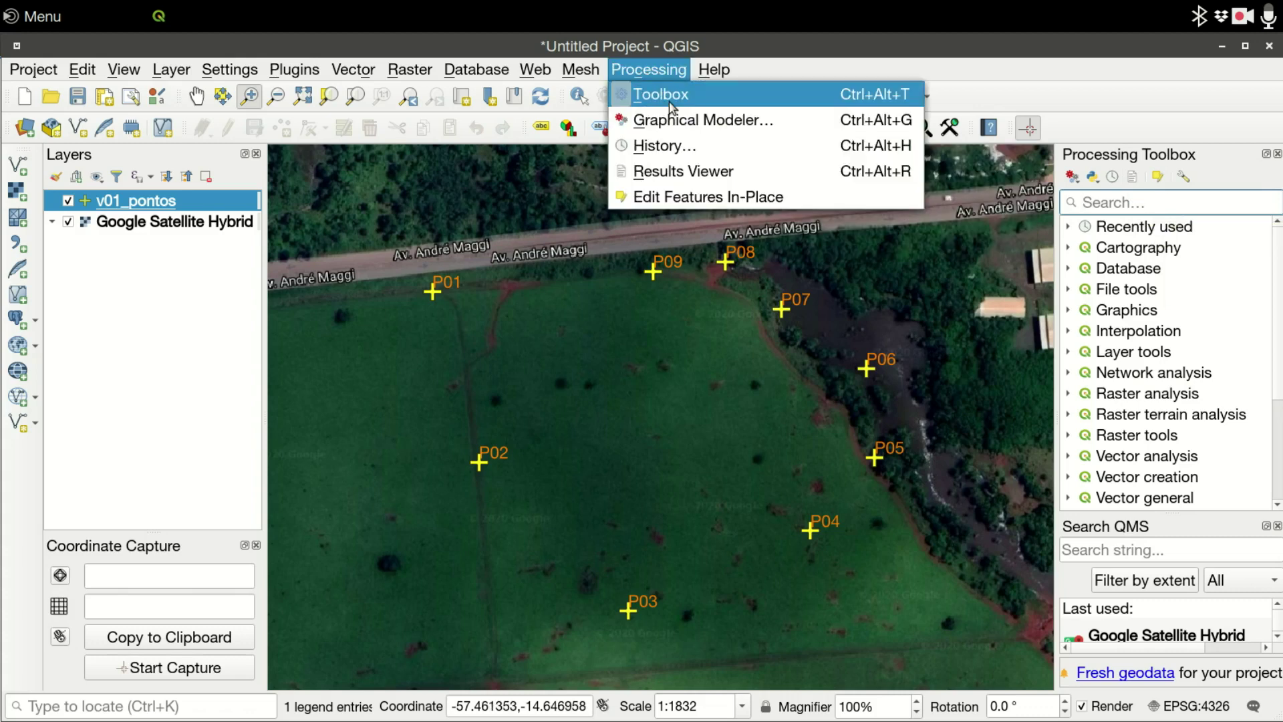
pyautogui.click(1156, 202)
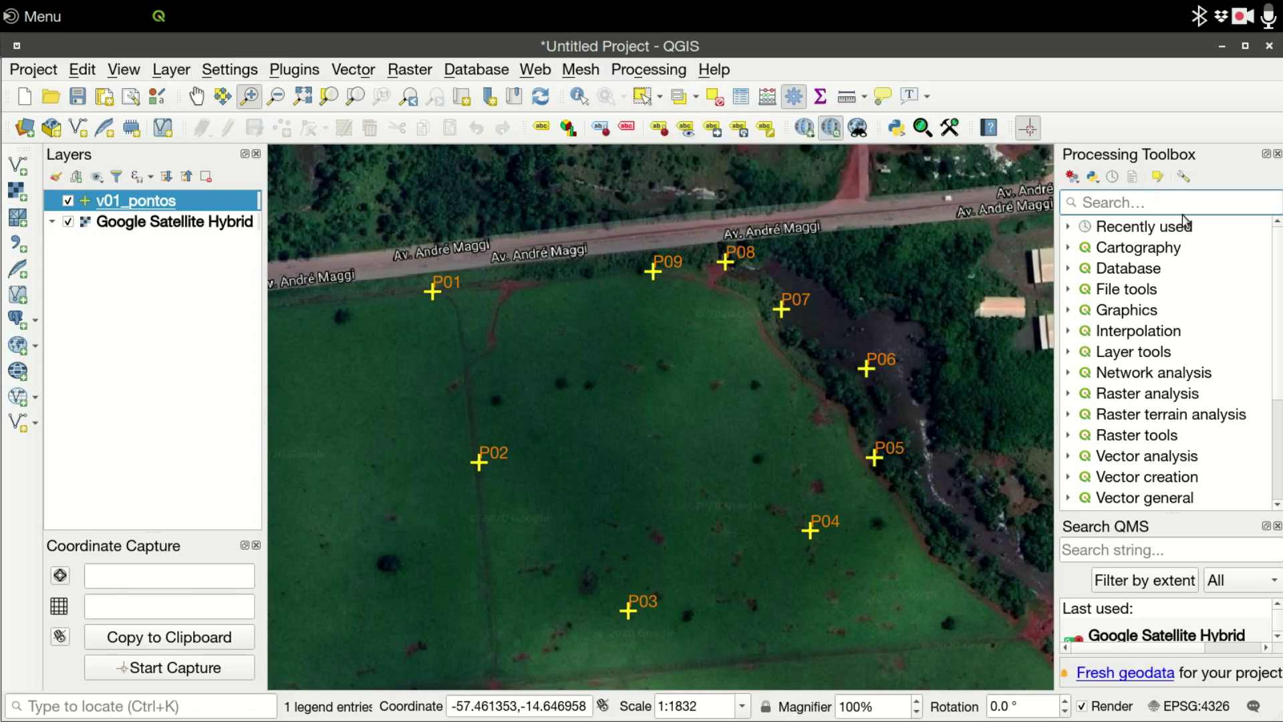
pyautogui.write('p')
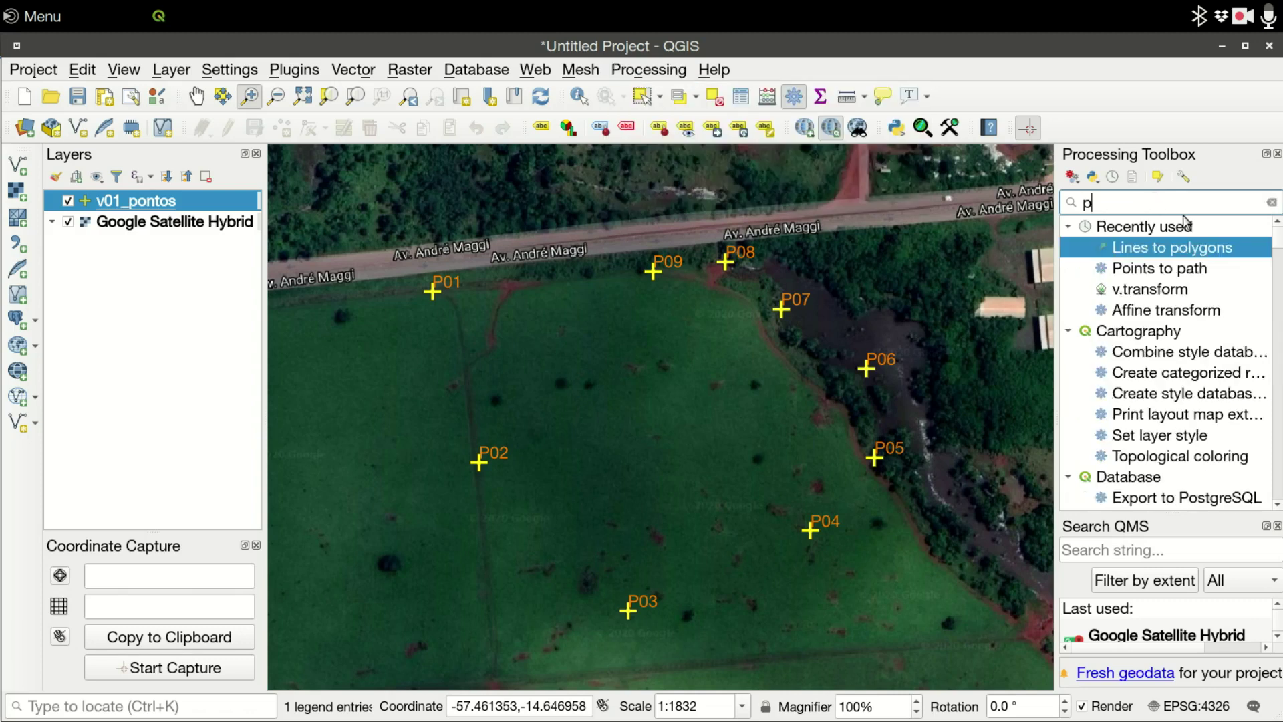
pyautogui.write('oints')
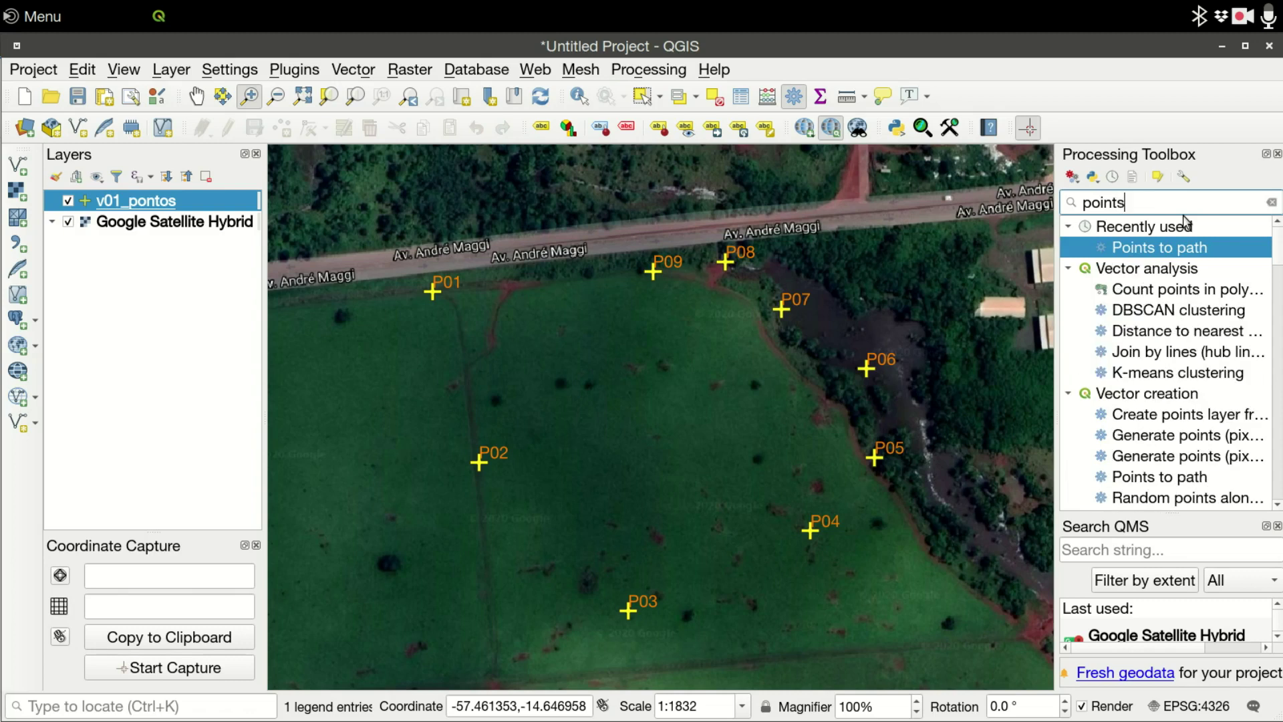
pyautogui.doubleClick(1160, 249)
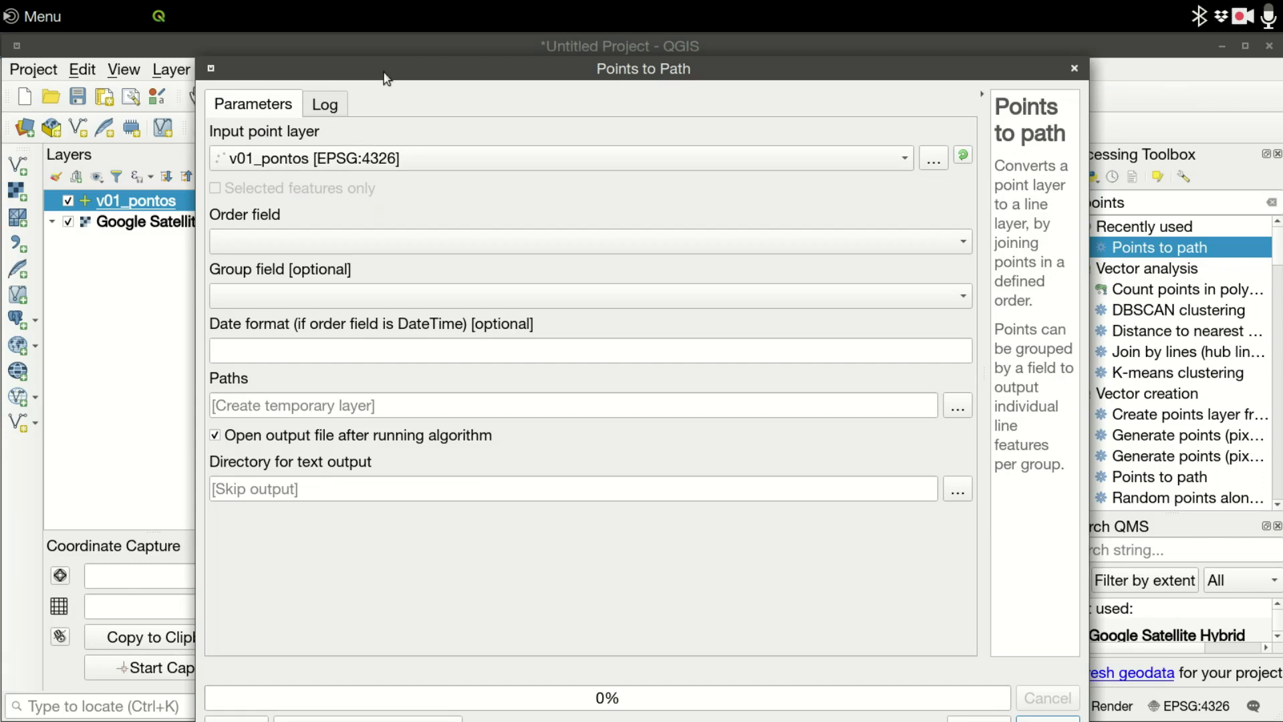
# Run Points to path on v01_pontos with Ponto as the order field, outputting a temporary layer, and close the tool.
pyautogui.moveTo(382, 72); pyautogui.dragTo(480, 72)
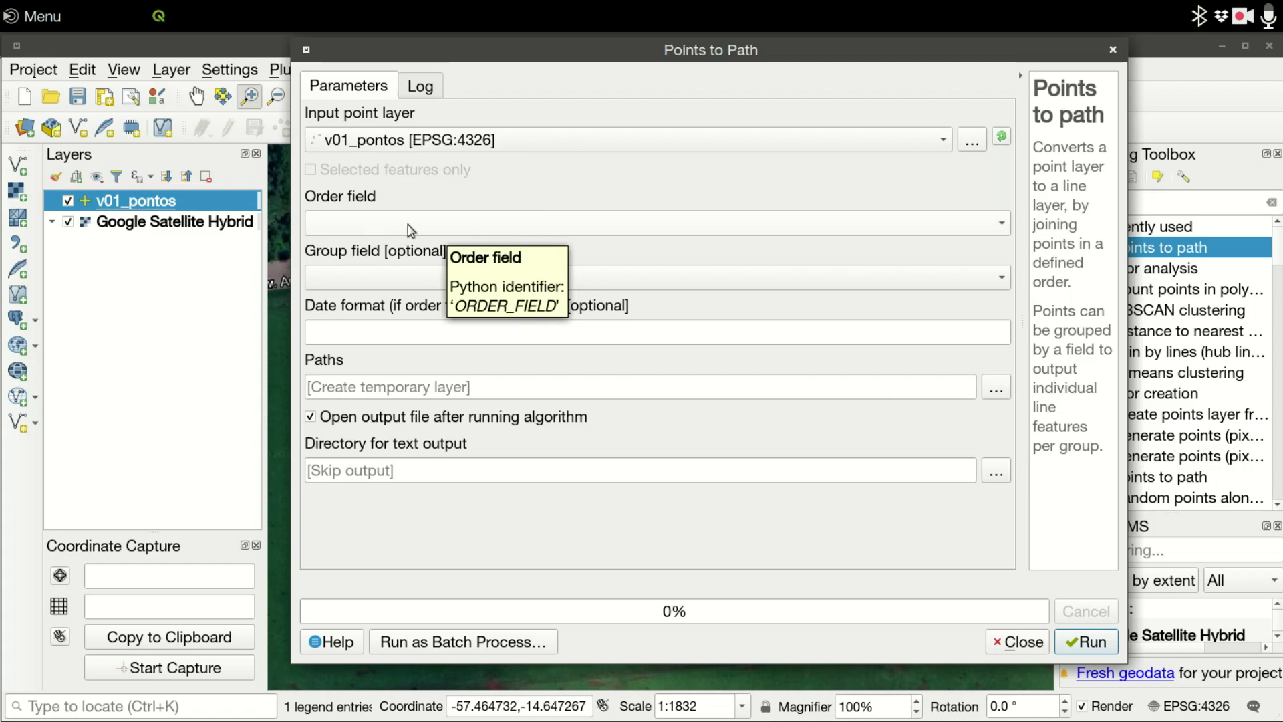
pyautogui.click(975, 232)
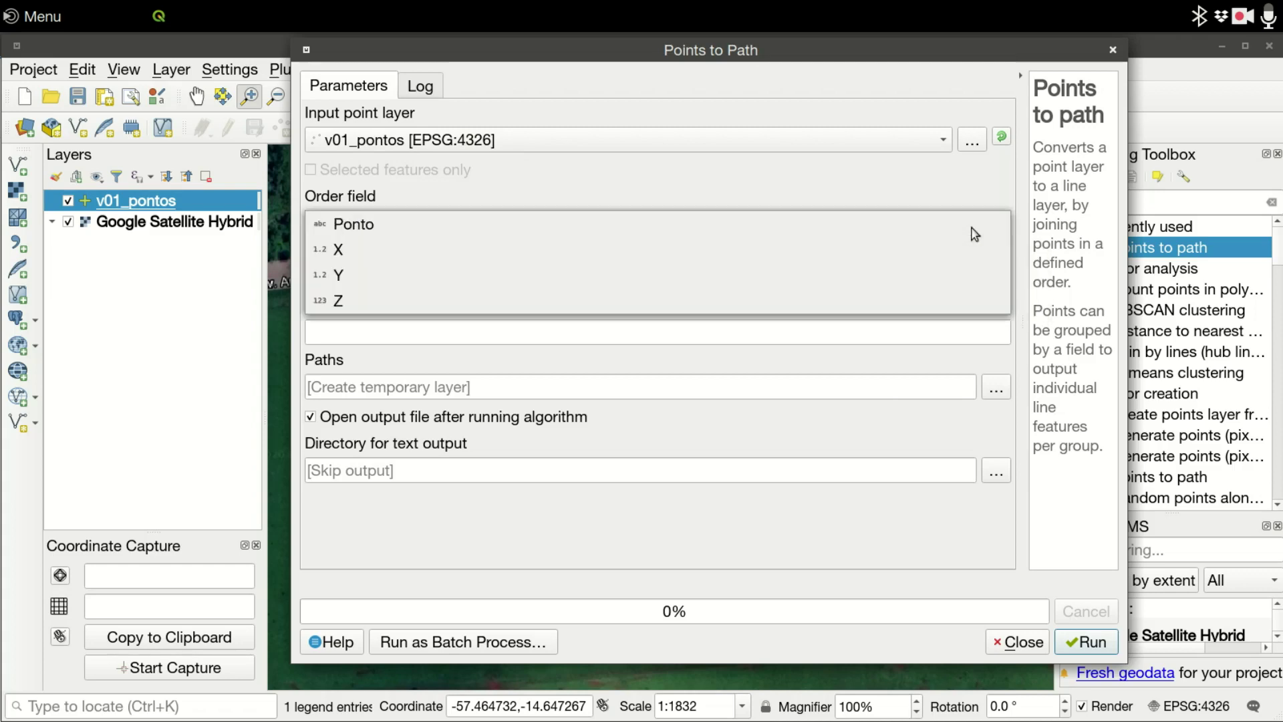
pyautogui.click(364, 227)
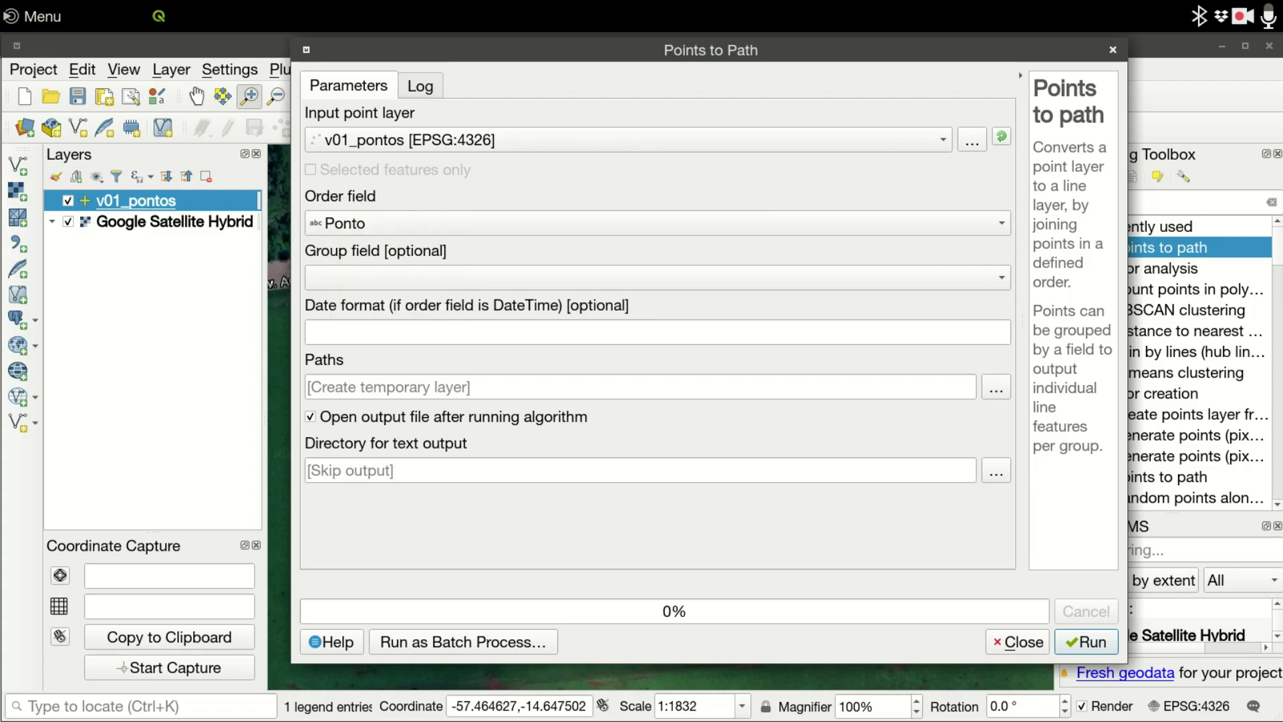
pyautogui.moveTo(0, 182); pyautogui.dragTo(623, 70)
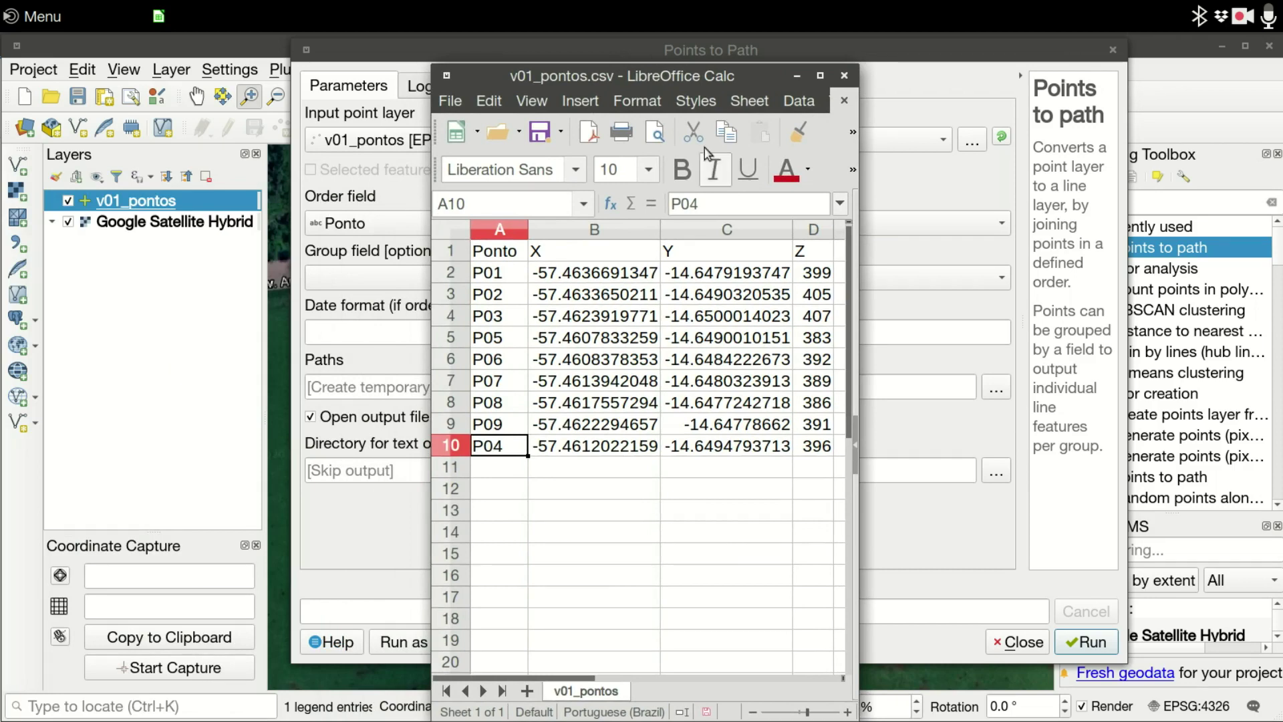
pyautogui.moveTo(719, 72); pyautogui.dragTo(1, 174)
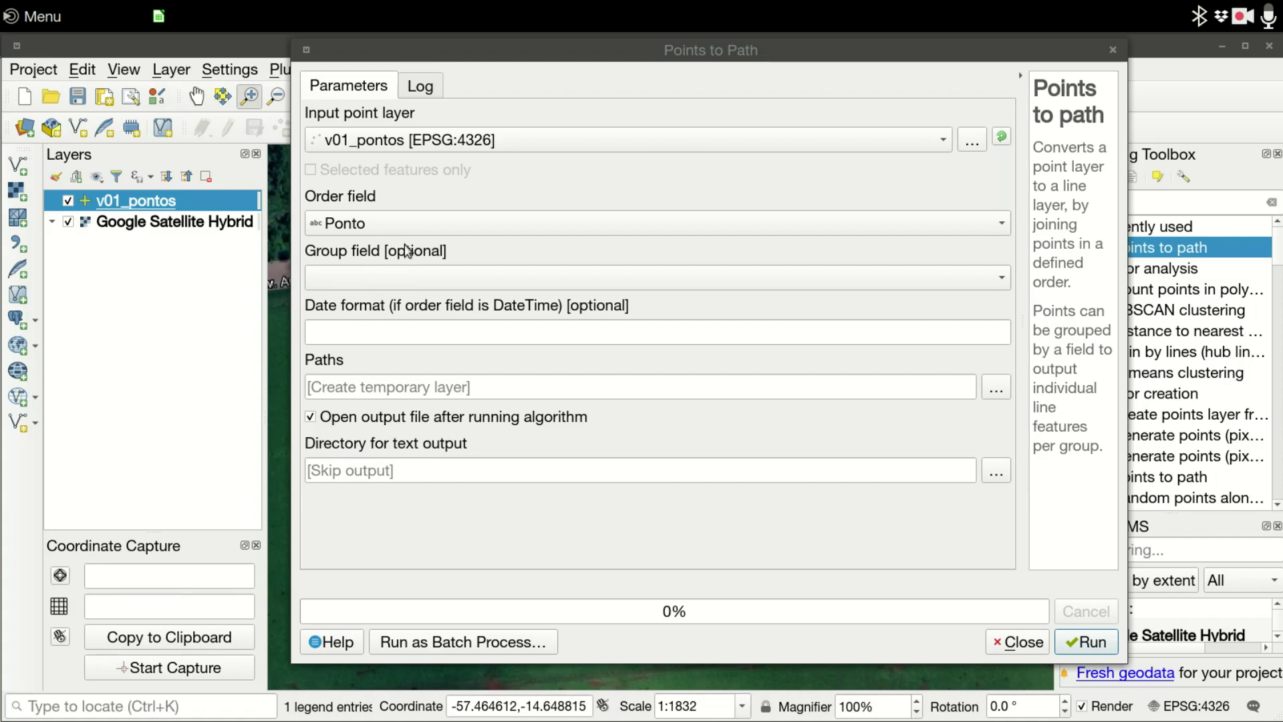
pyautogui.click(1095, 645)
pyautogui.click(1020, 644)
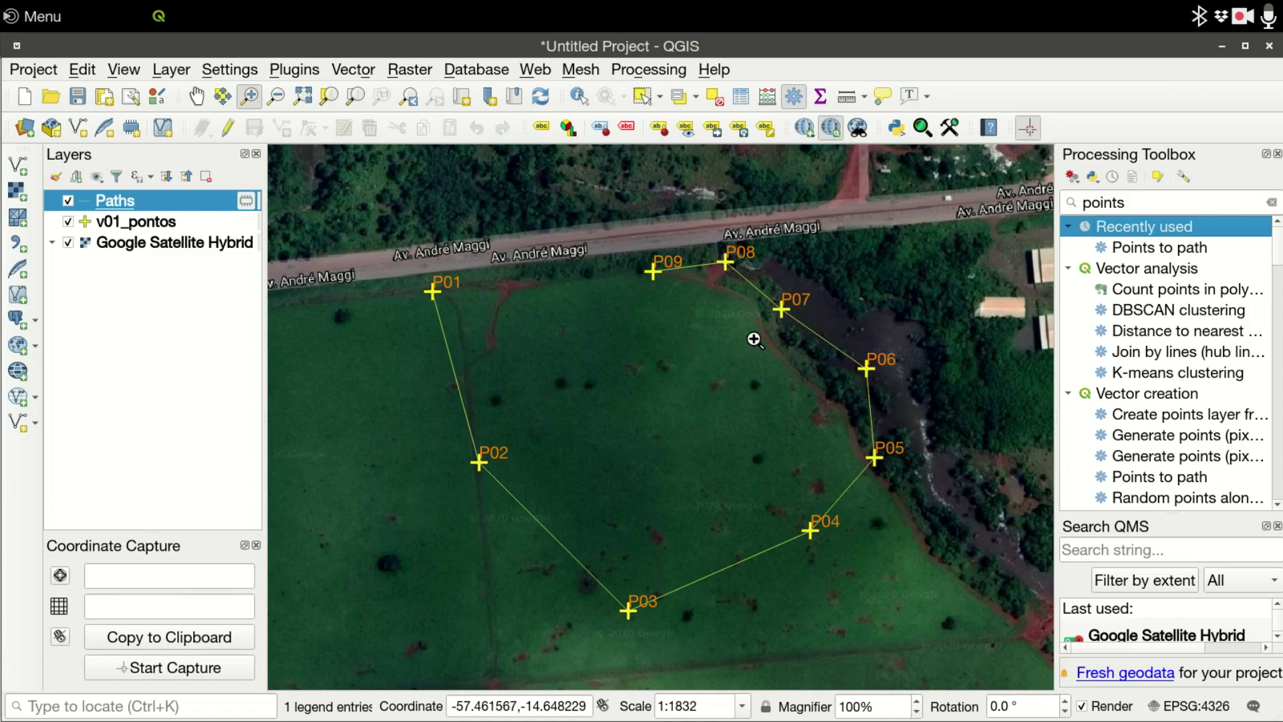
# Search the processing algorithms for "lines to" and open the Lines to polygons tool.
pyautogui.hotkey('ctrl', 'a')
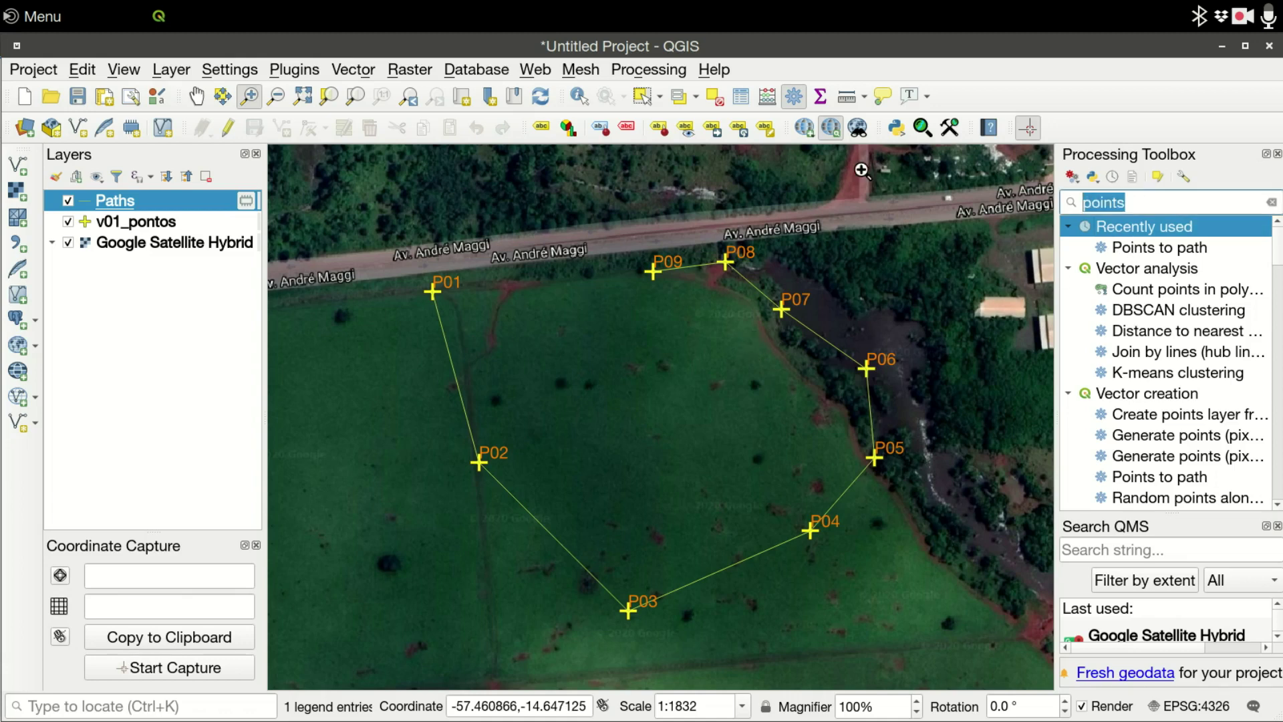
pyautogui.write('li')
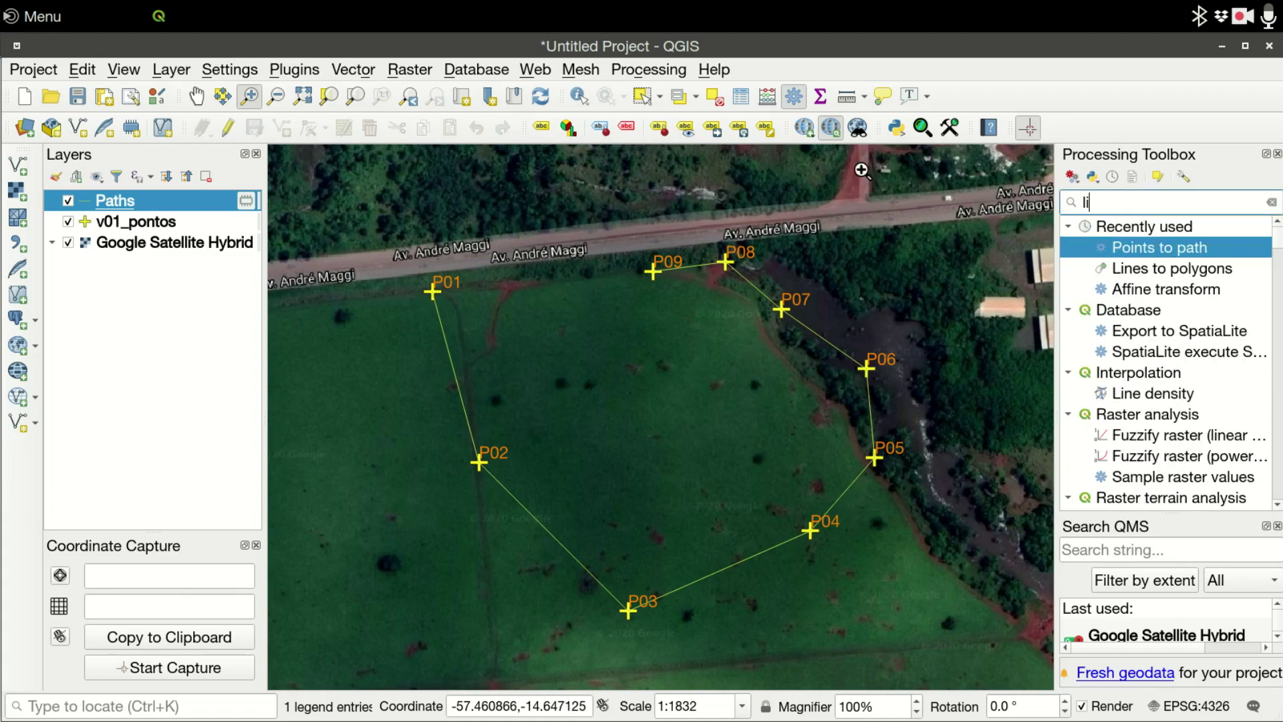
pyautogui.write('nes to')
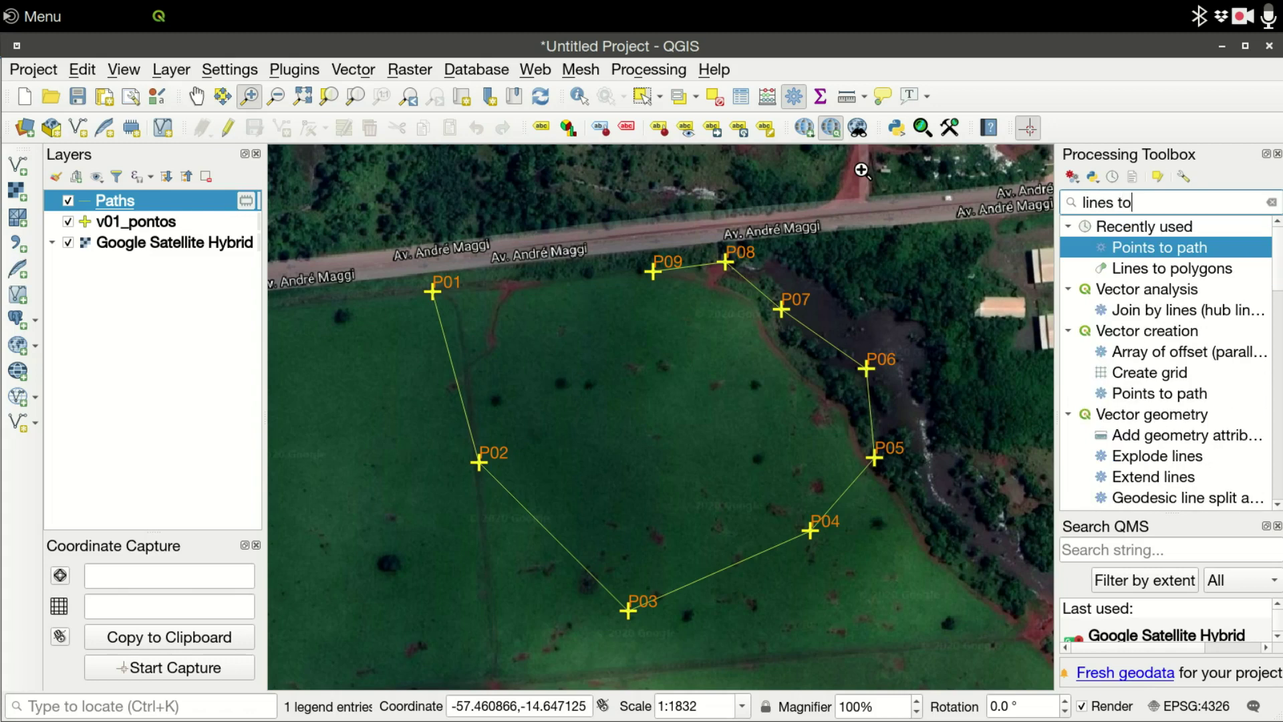
pyautogui.click(1161, 275)
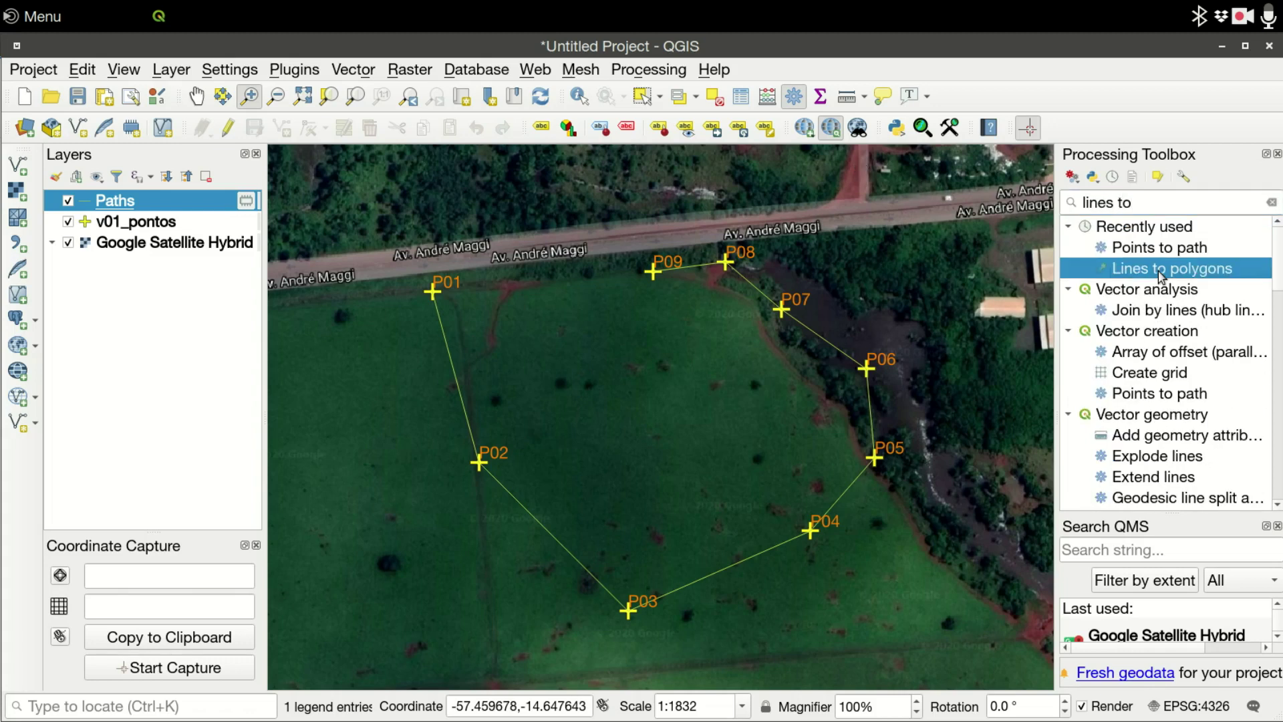
pyautogui.doubleClick(1157, 271)
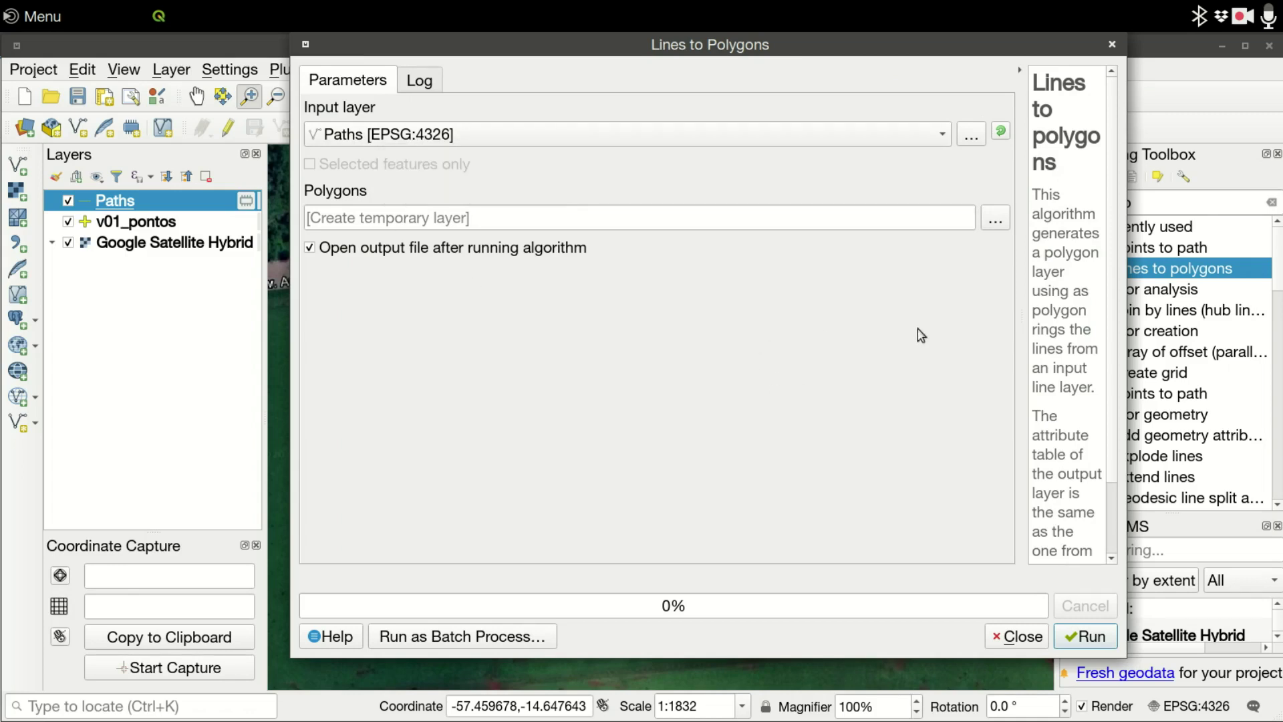
# Convert the Paths layer to polygons, saving the output as the shapefile poligonal in the Downloads/temp folder.
pyautogui.click(995, 224)
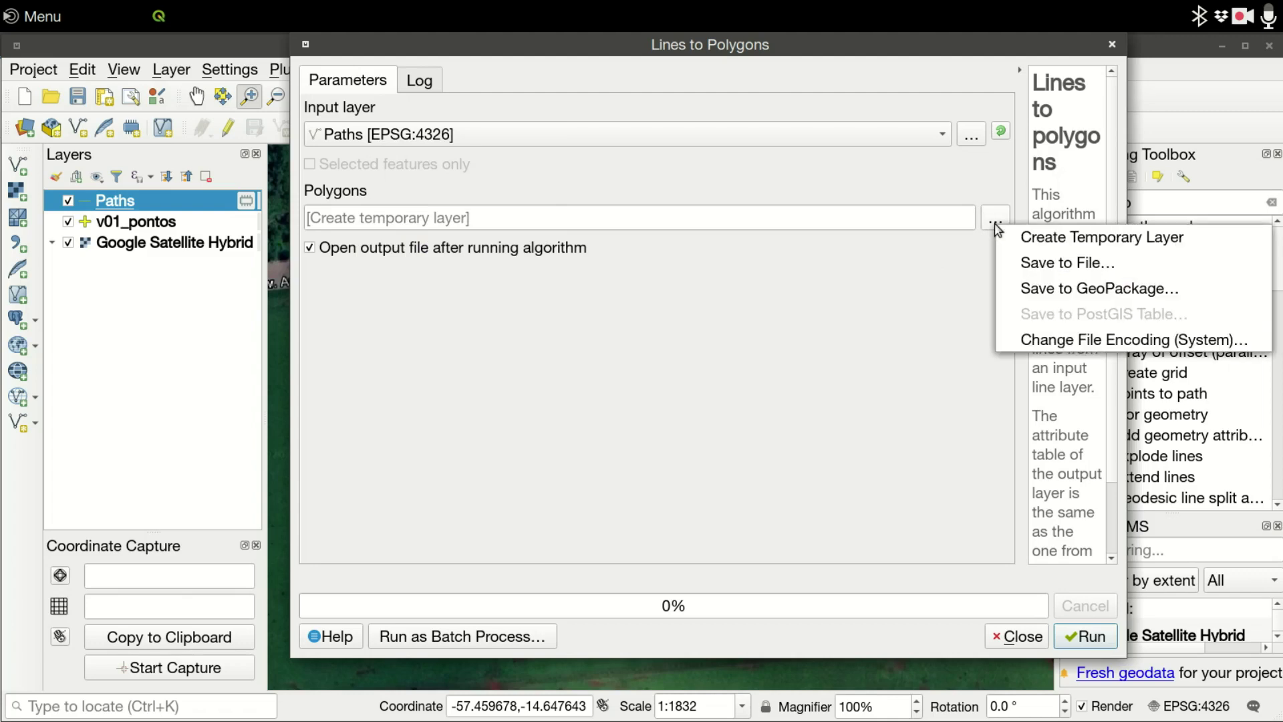
pyautogui.click(1035, 268)
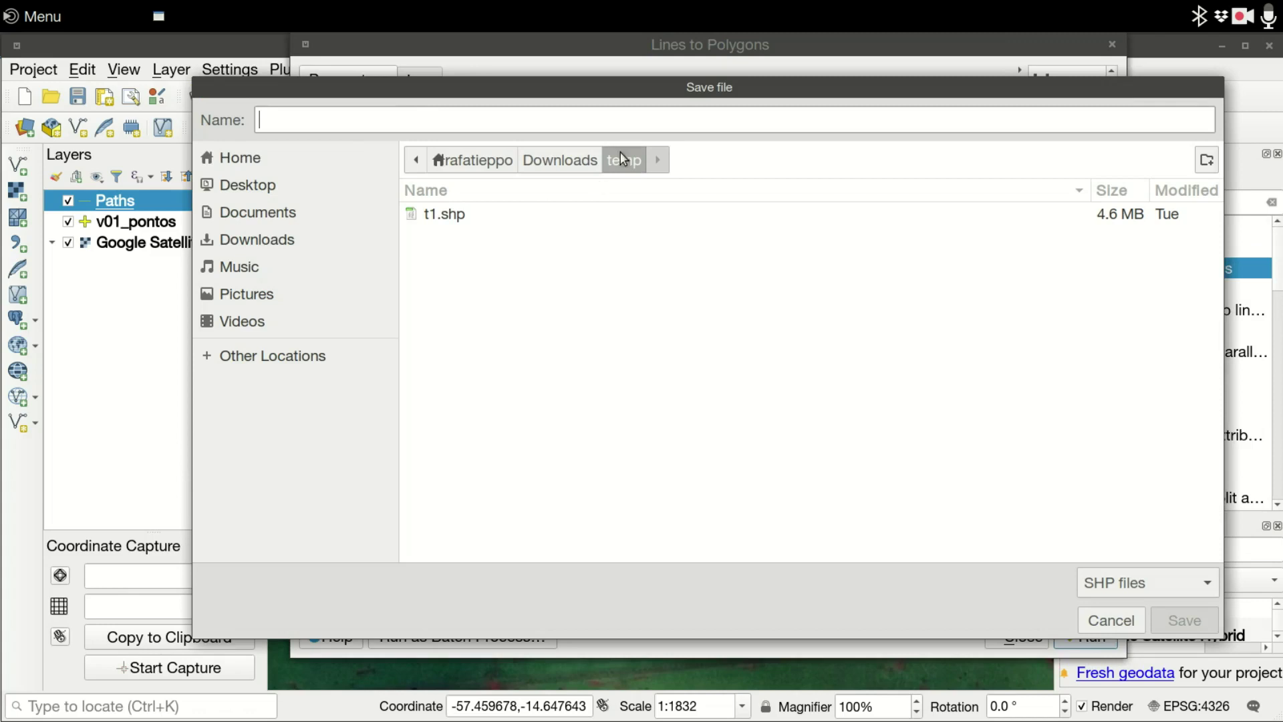
pyautogui.write('poligonal')
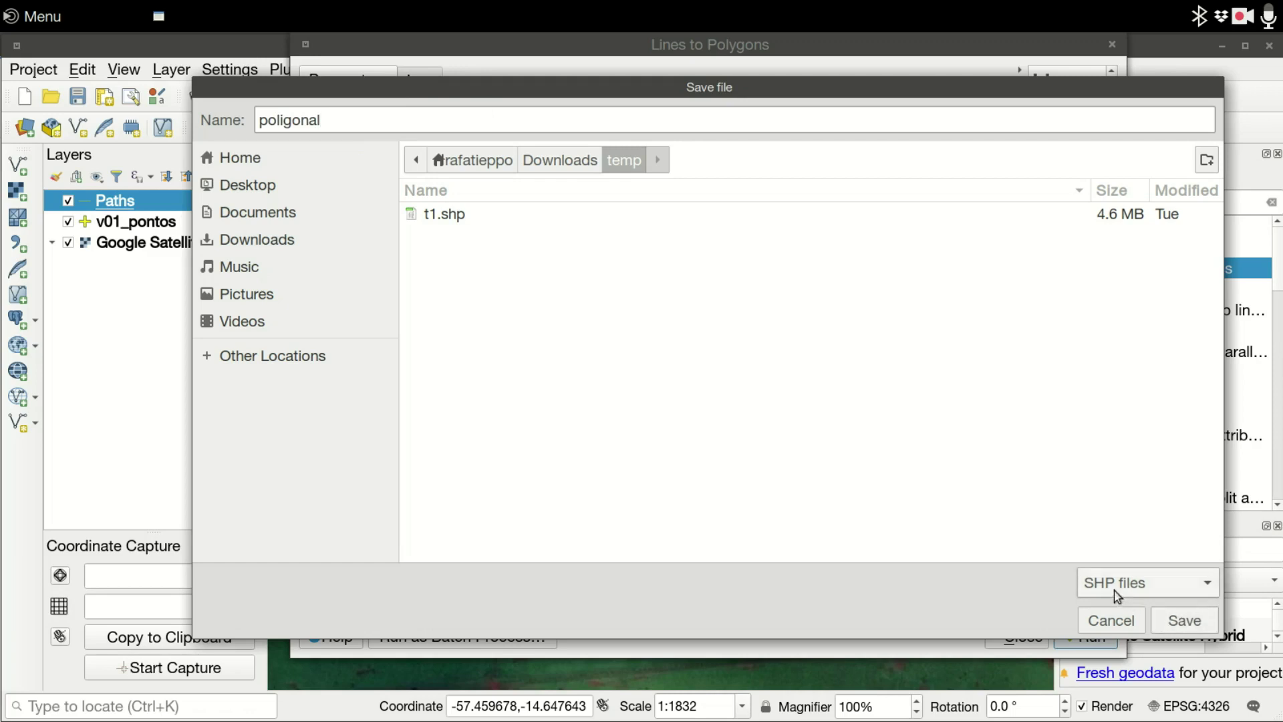
pyautogui.click(1181, 624)
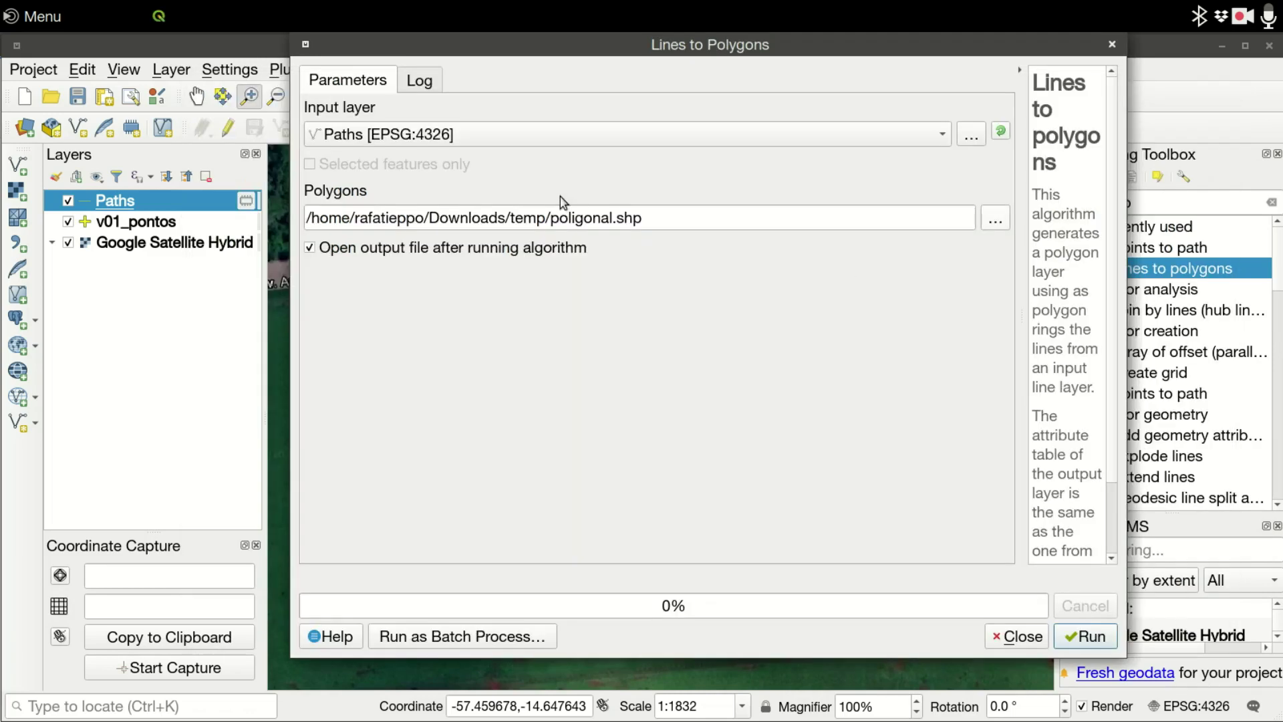
pyautogui.click(1093, 635)
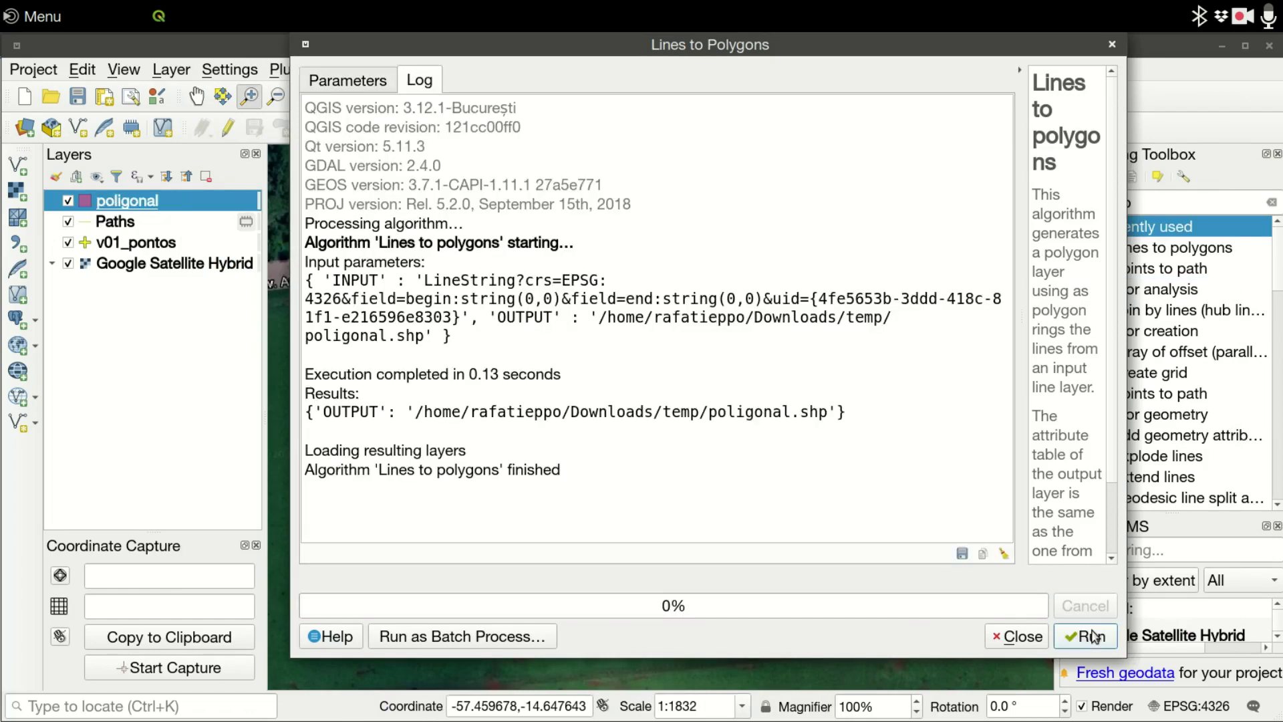
# Close the Lines to polygons tool and give the poligonal layer's simple fill a transparent fill color.
pyautogui.click(1022, 637)
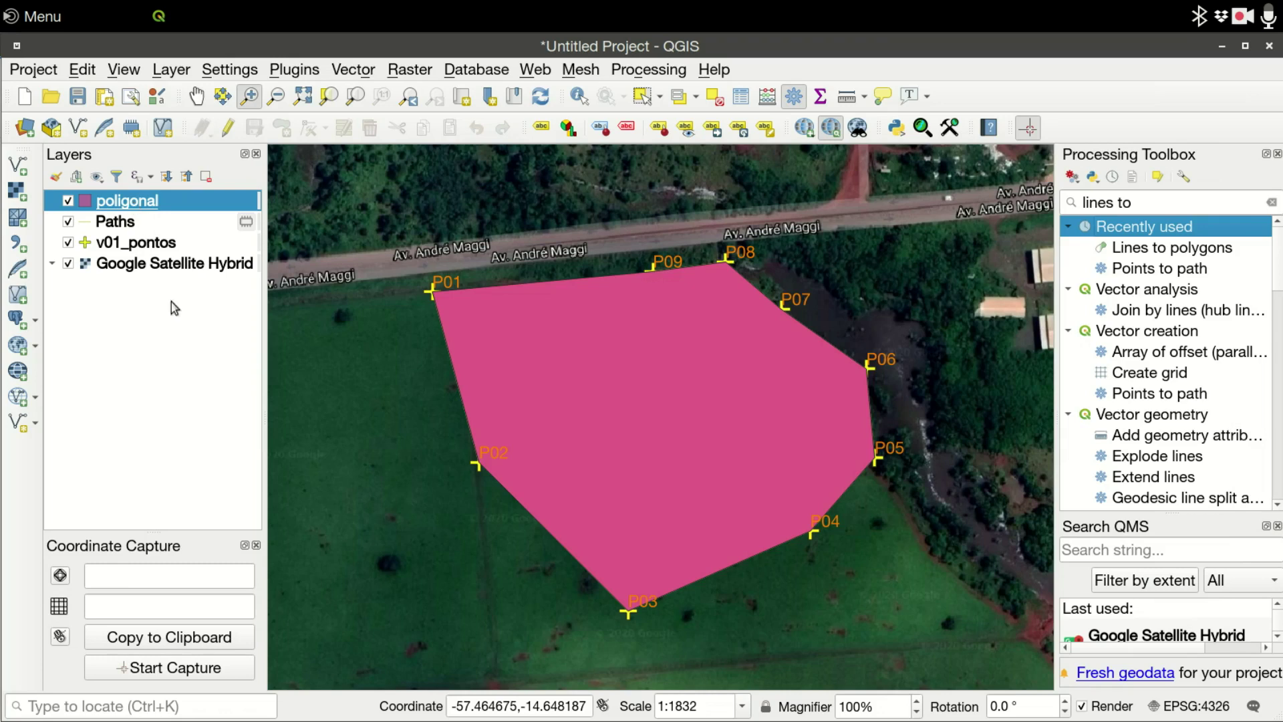
pyautogui.rightClick(134, 210)
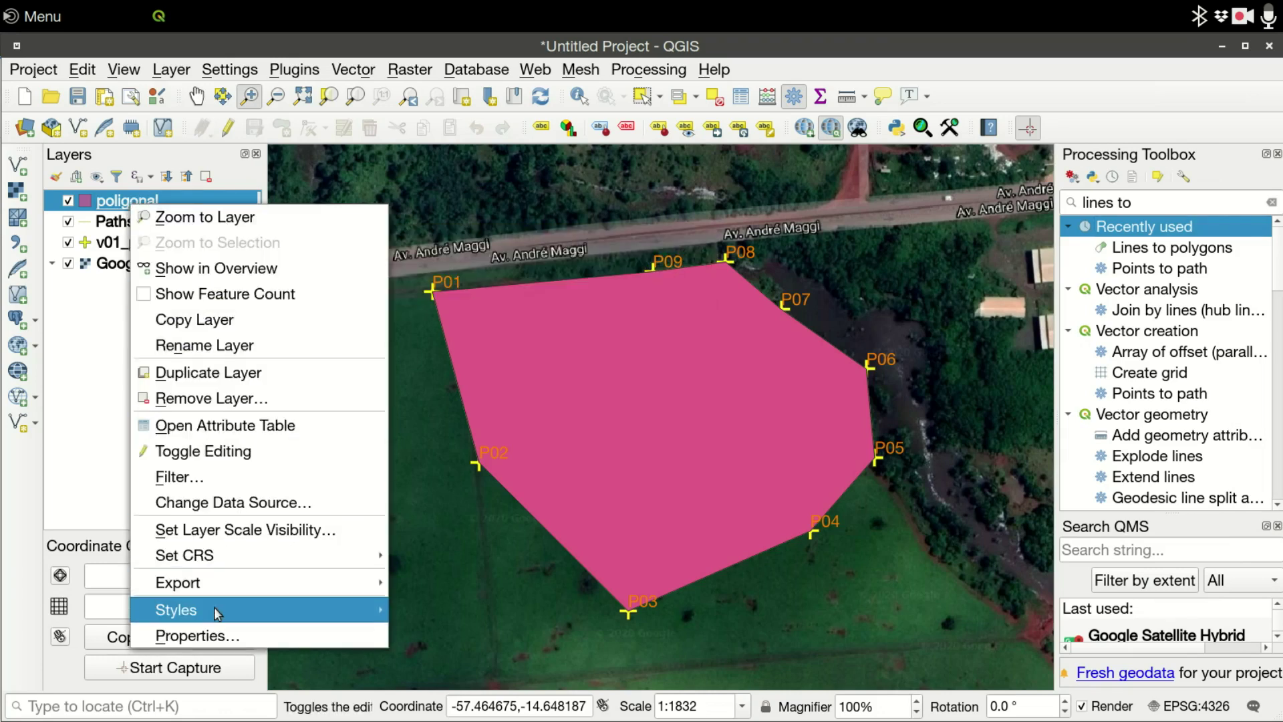
pyautogui.click(214, 632)
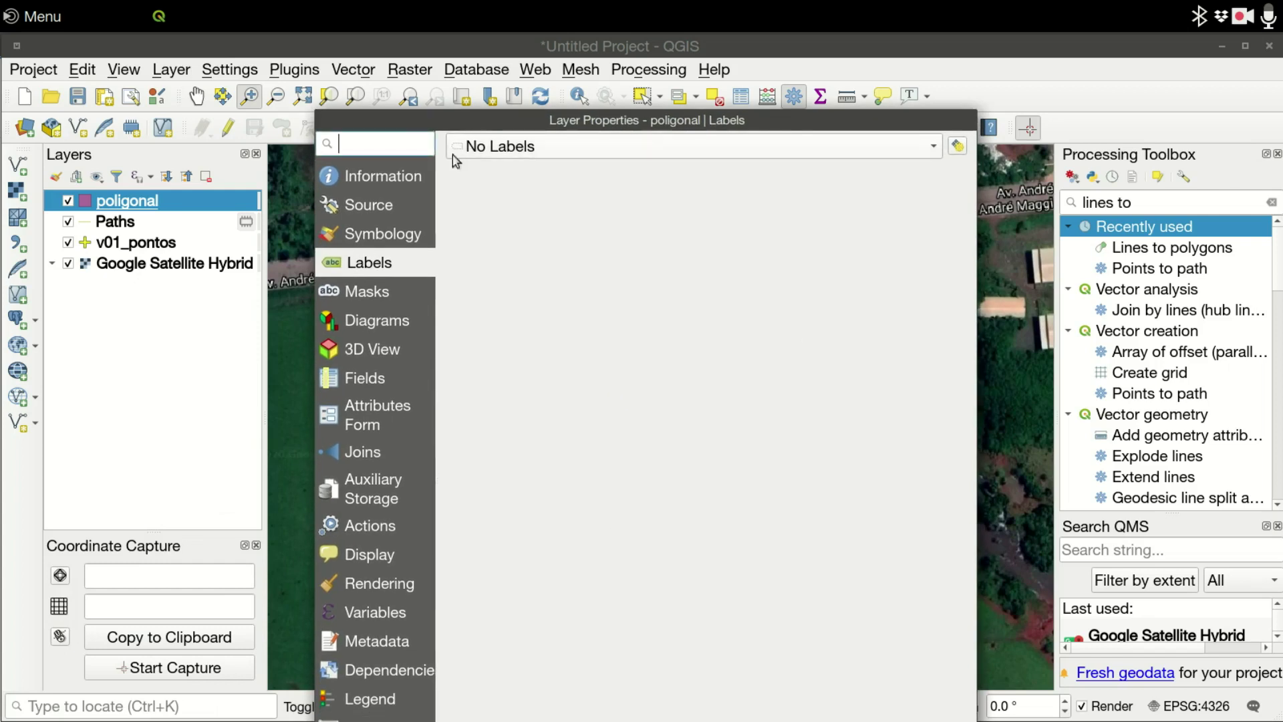
pyautogui.click(381, 234)
pyautogui.click(645, 200)
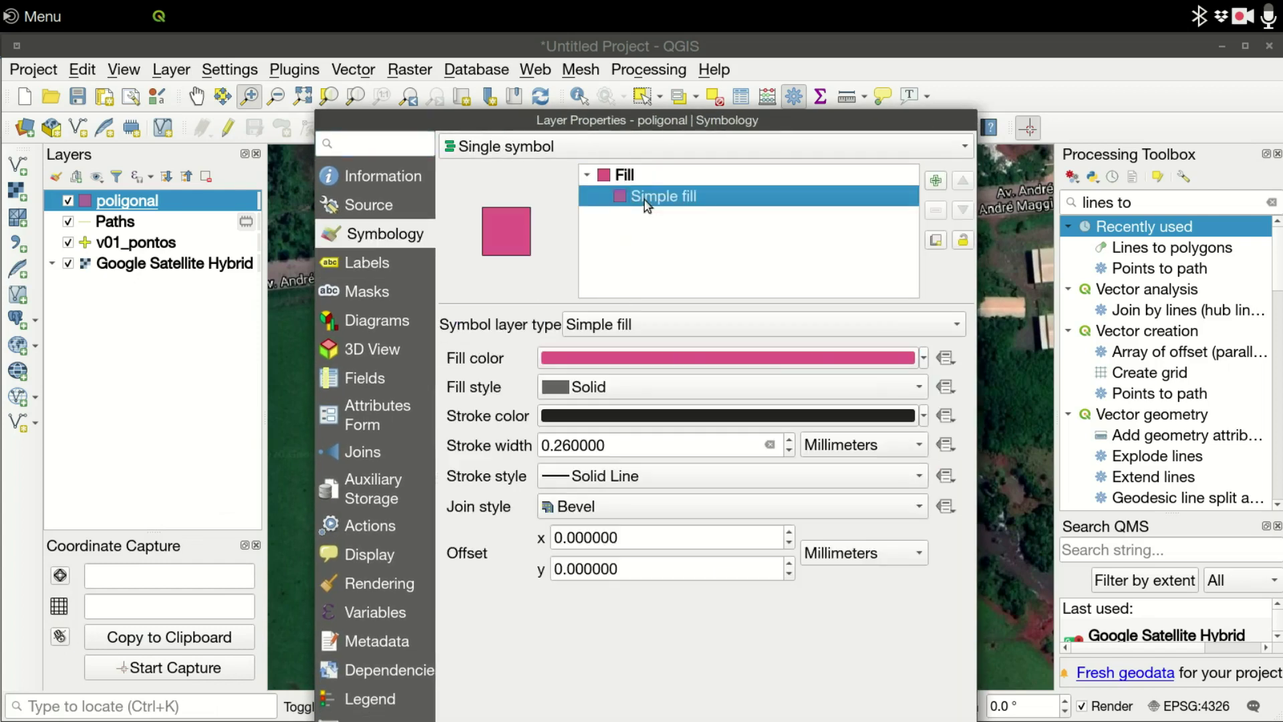
pyautogui.click(923, 358)
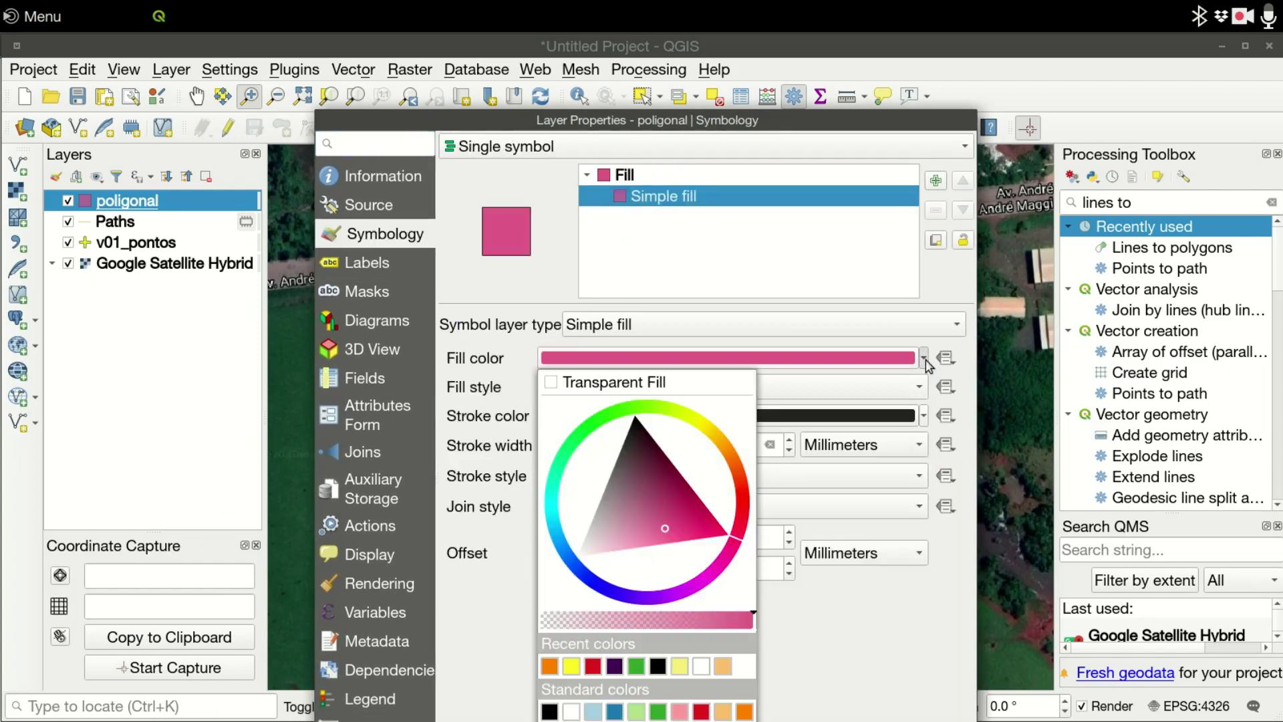
pyautogui.click(629, 382)
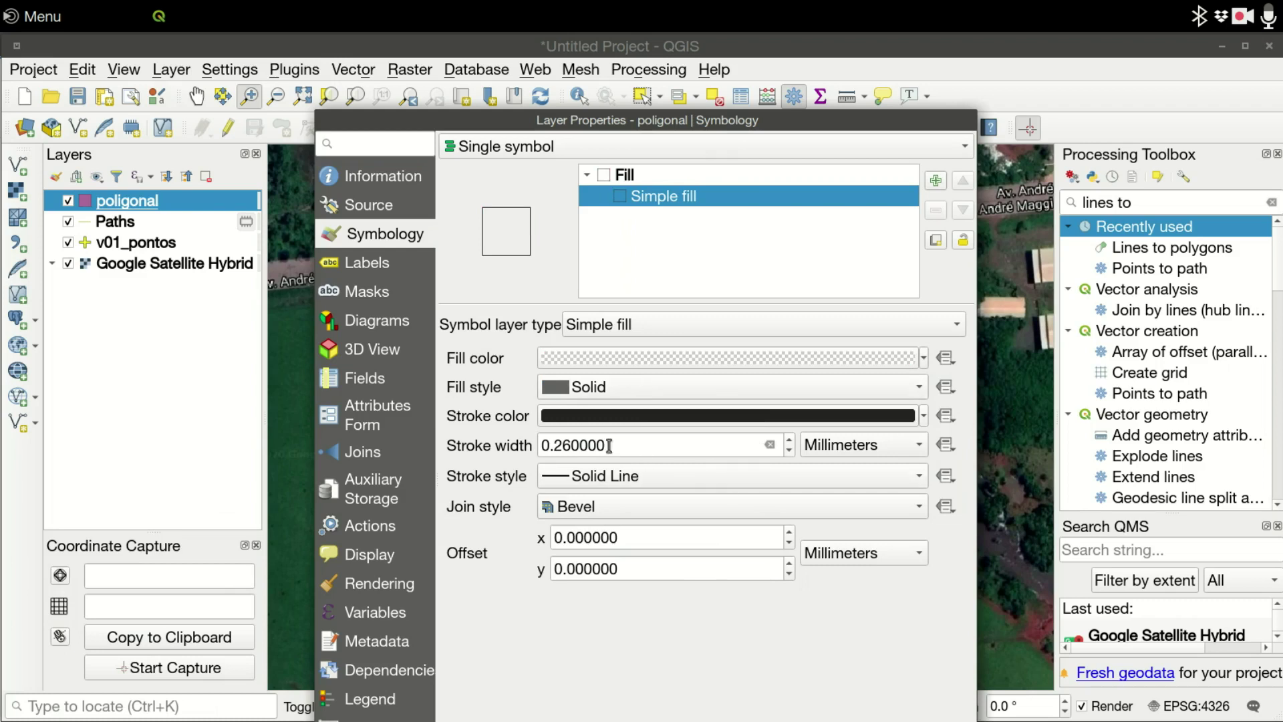
# Set the poligonal outline to a 0.86 mm stroke width and red stroke color, and apply the style.
pyautogui.scroll(4, 791, 445)
pyautogui.scroll(-1, 792, 445)
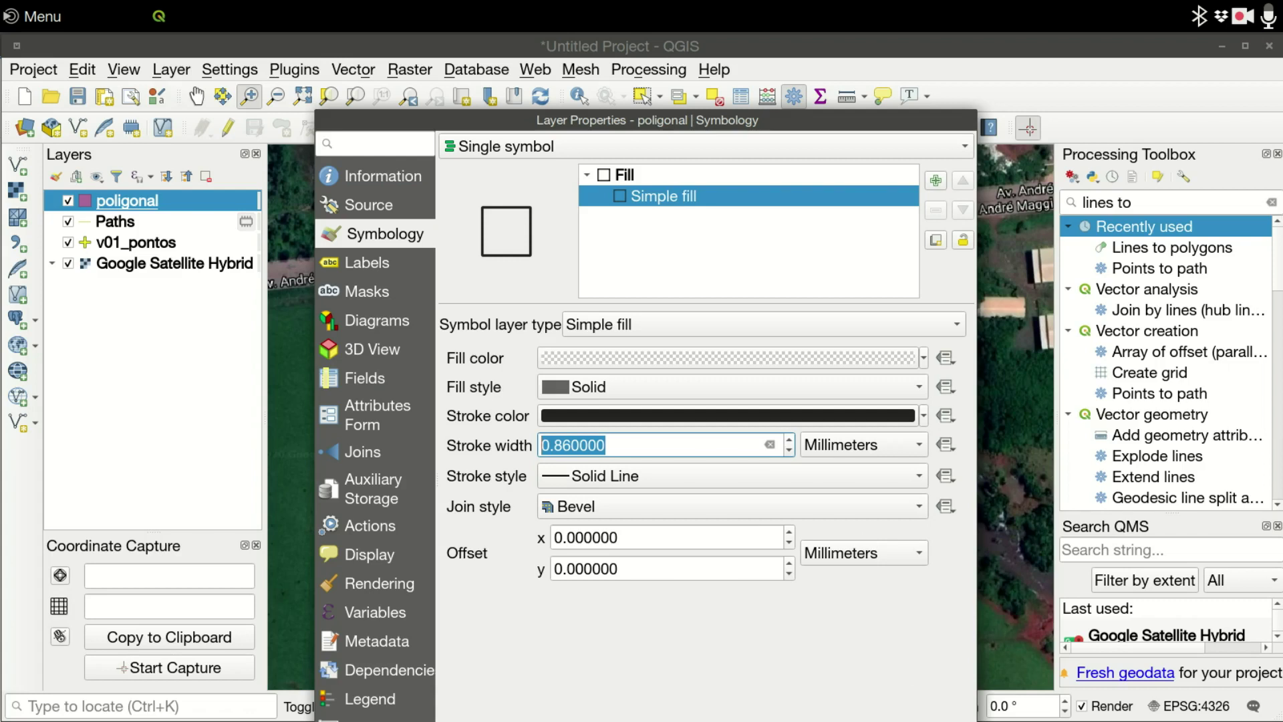
pyautogui.moveTo(665, 113)
pyautogui.mouseDown()
pyautogui.moveTo(1060, 151)
pyautogui.moveTo(779, 94)
pyautogui.mouseUp()
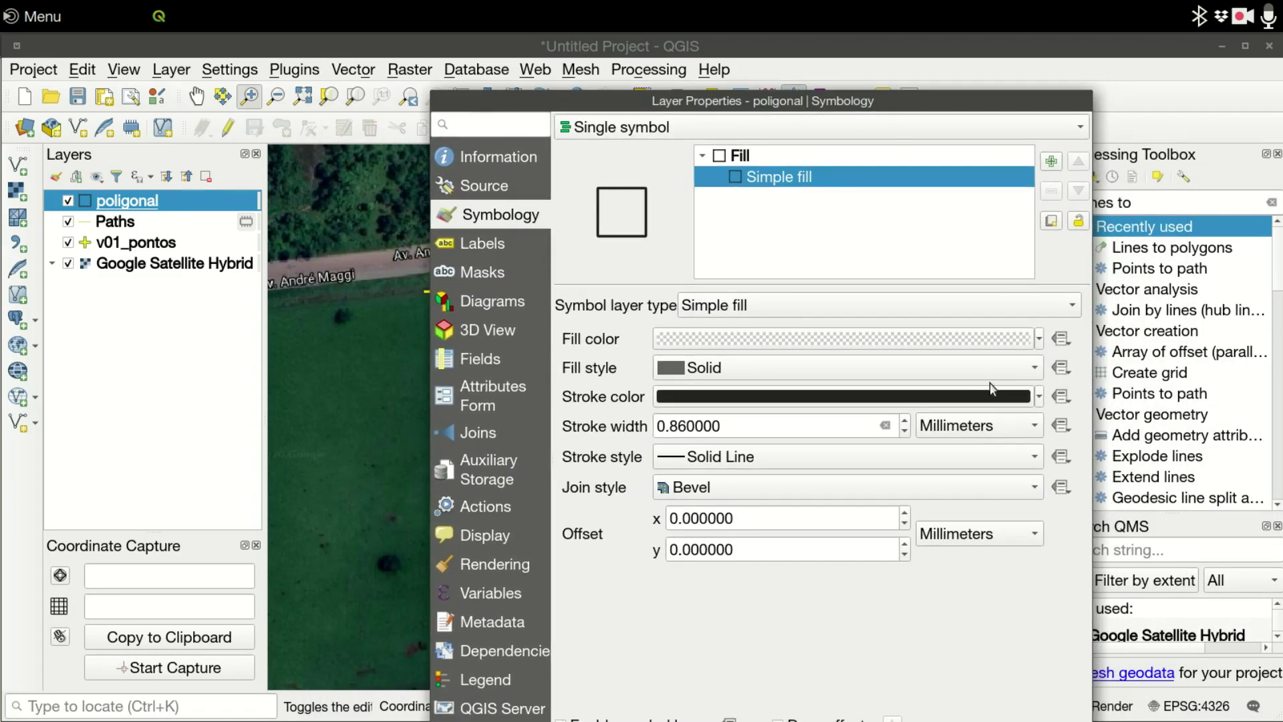
pyautogui.click(1039, 398)
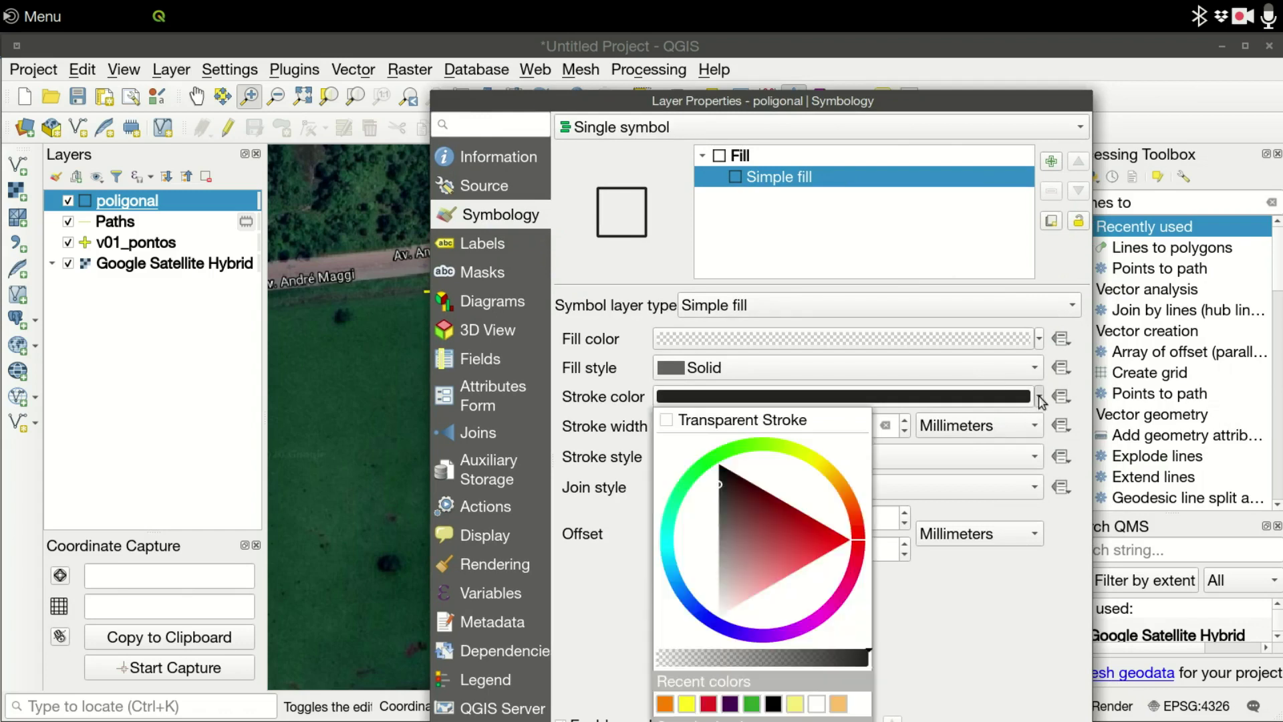
pyautogui.click(707, 702)
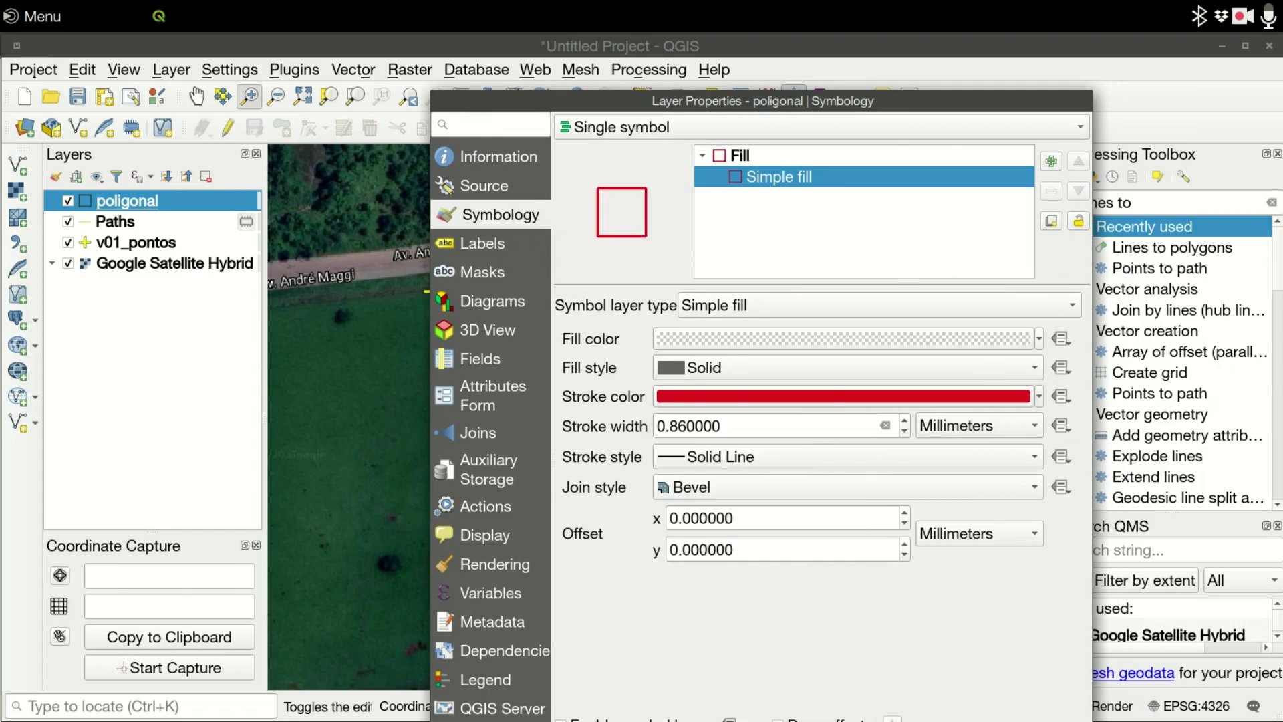
pyautogui.moveTo(797, 98); pyautogui.dragTo(1074, 91)
pyautogui.press('Return')
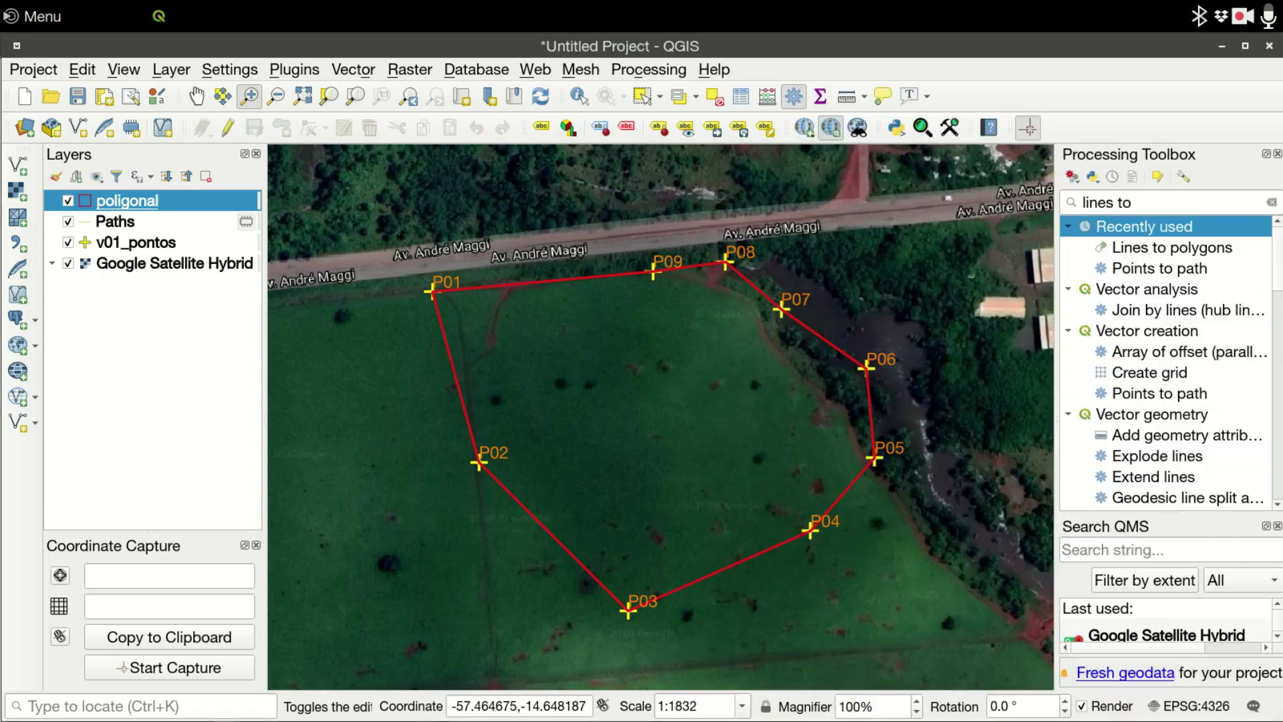
# Move the poligonal layer below v01_pontos in the layer order and hide the Paths layer.
pyautogui.moveTo(139, 206); pyautogui.dragTo(148, 255)
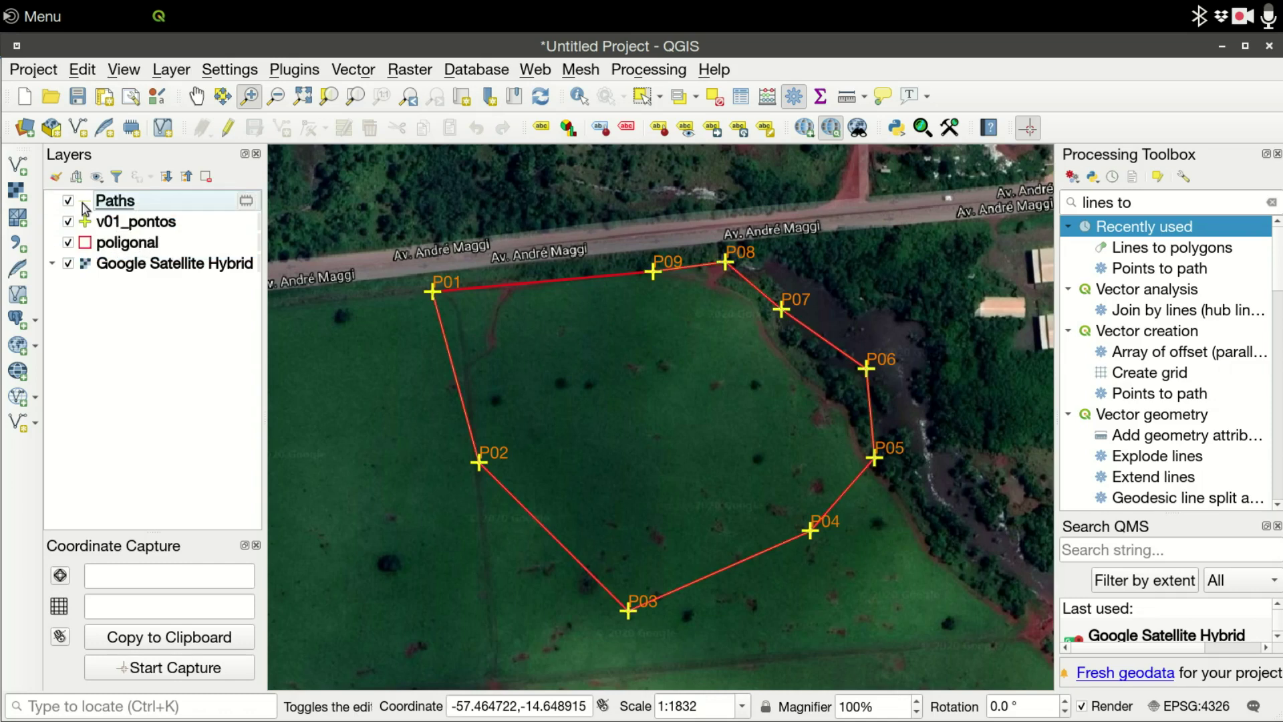
pyautogui.click(135, 204)
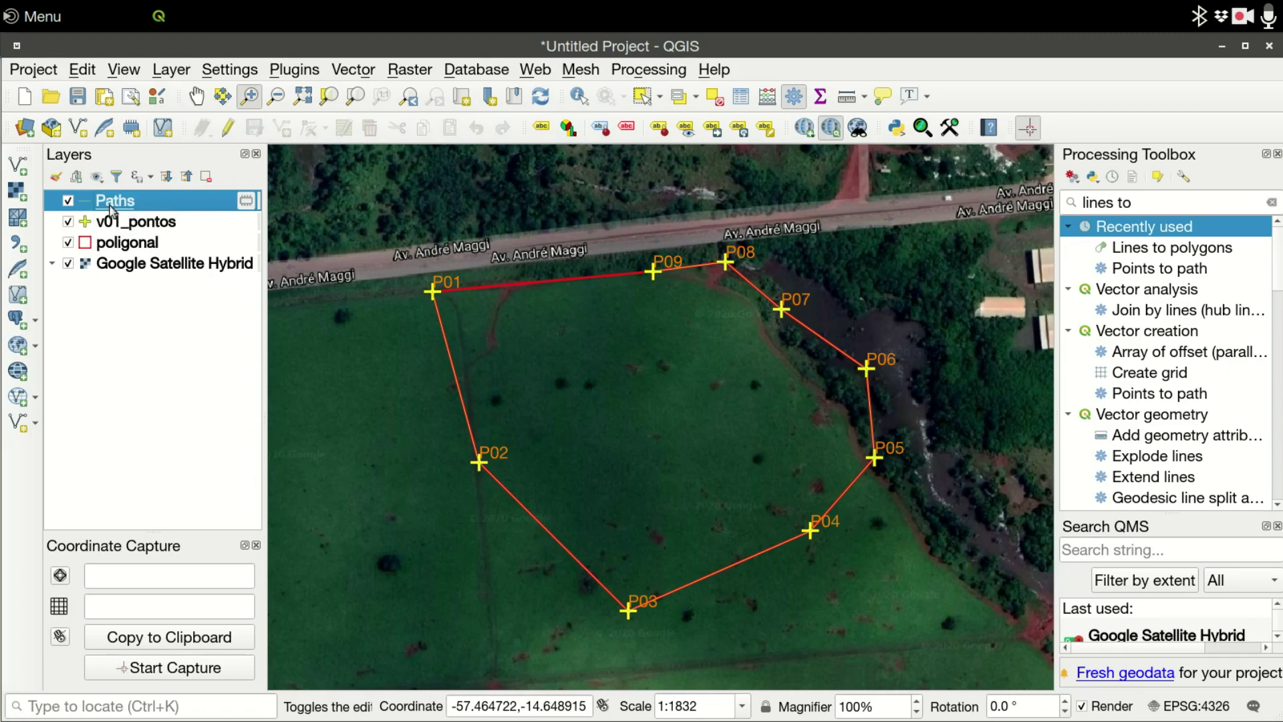
pyautogui.click(68, 203)
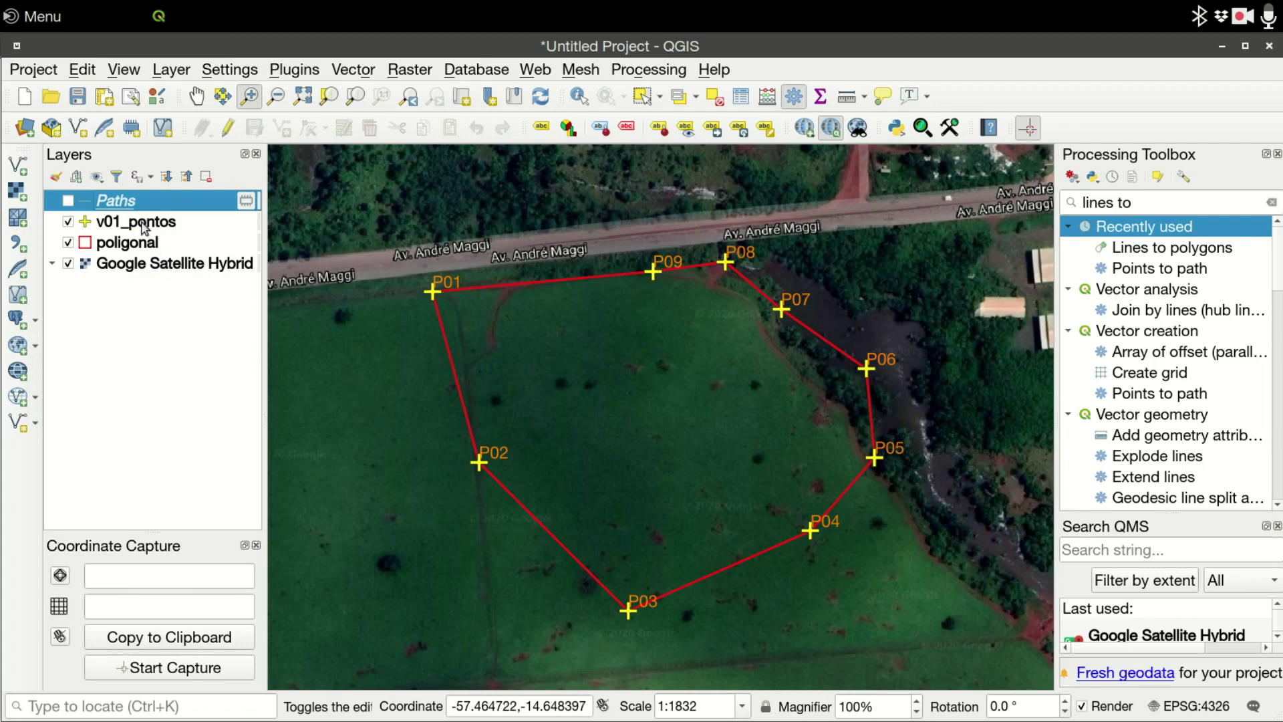
# Open the poligonal layer's attribute table to examine its fields.
pyautogui.click(157, 248)
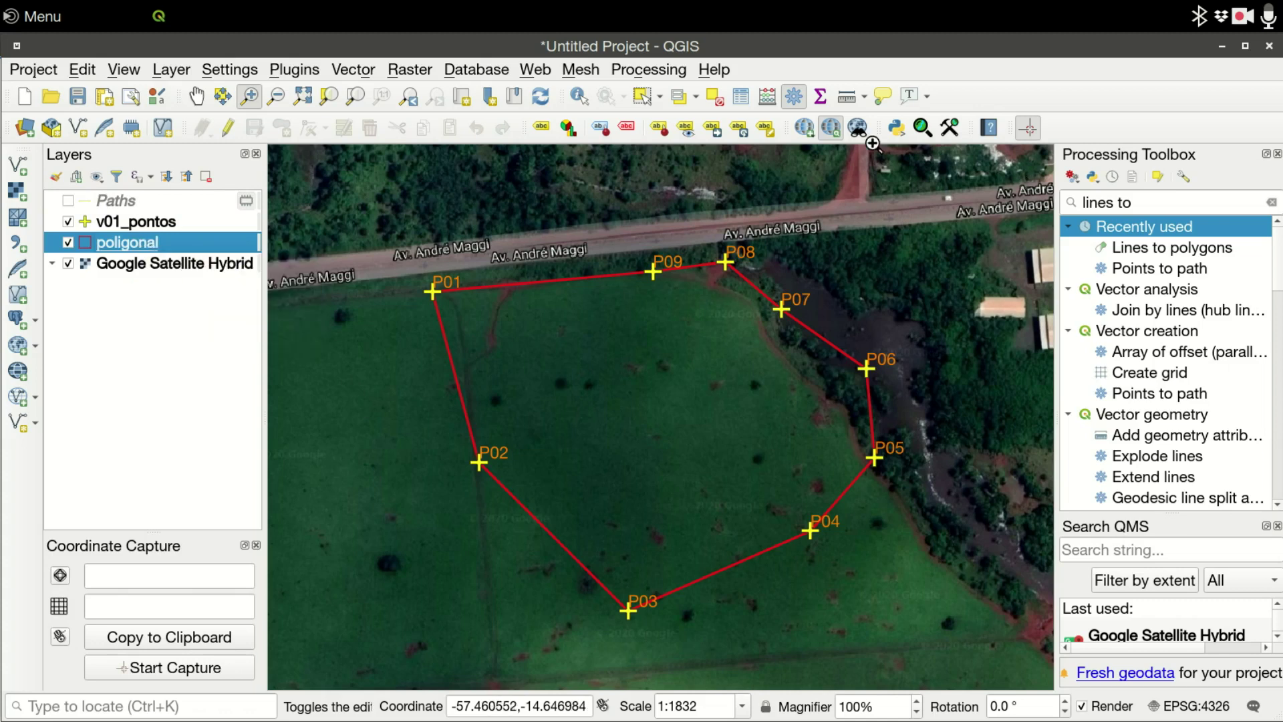
pyautogui.click(741, 98)
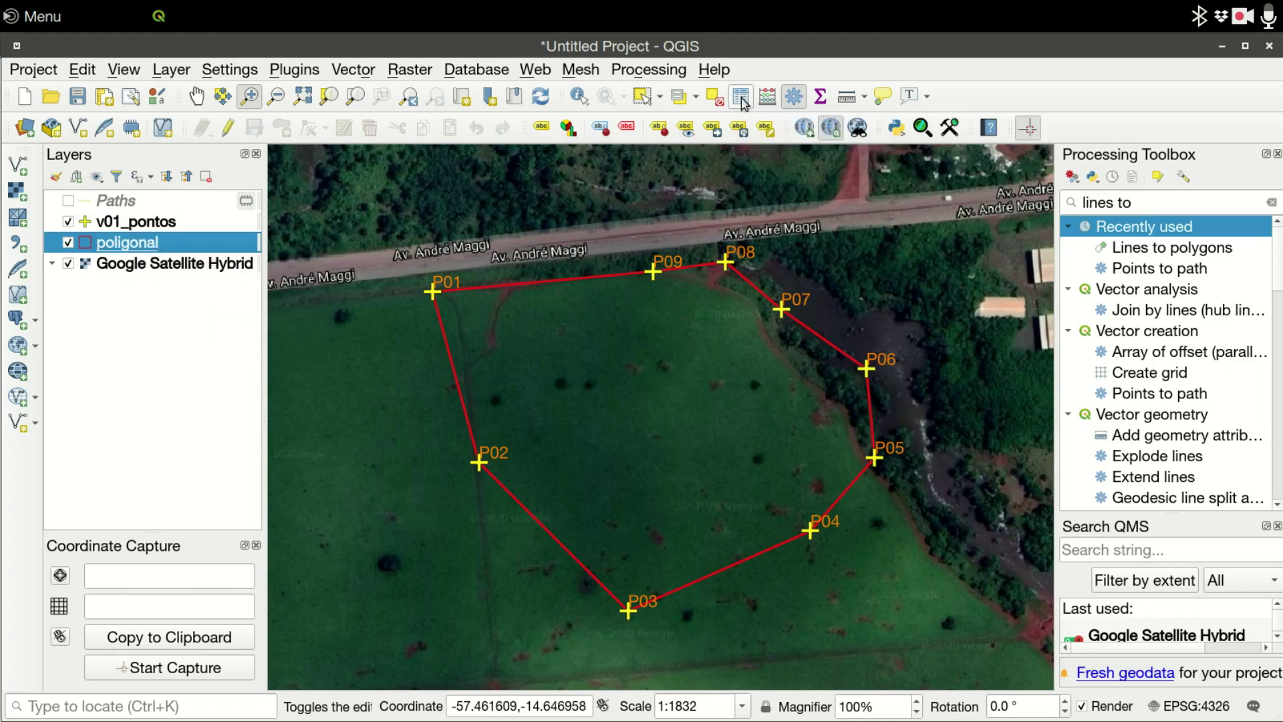
pyautogui.moveTo(701, 199); pyautogui.dragTo(907, 157)
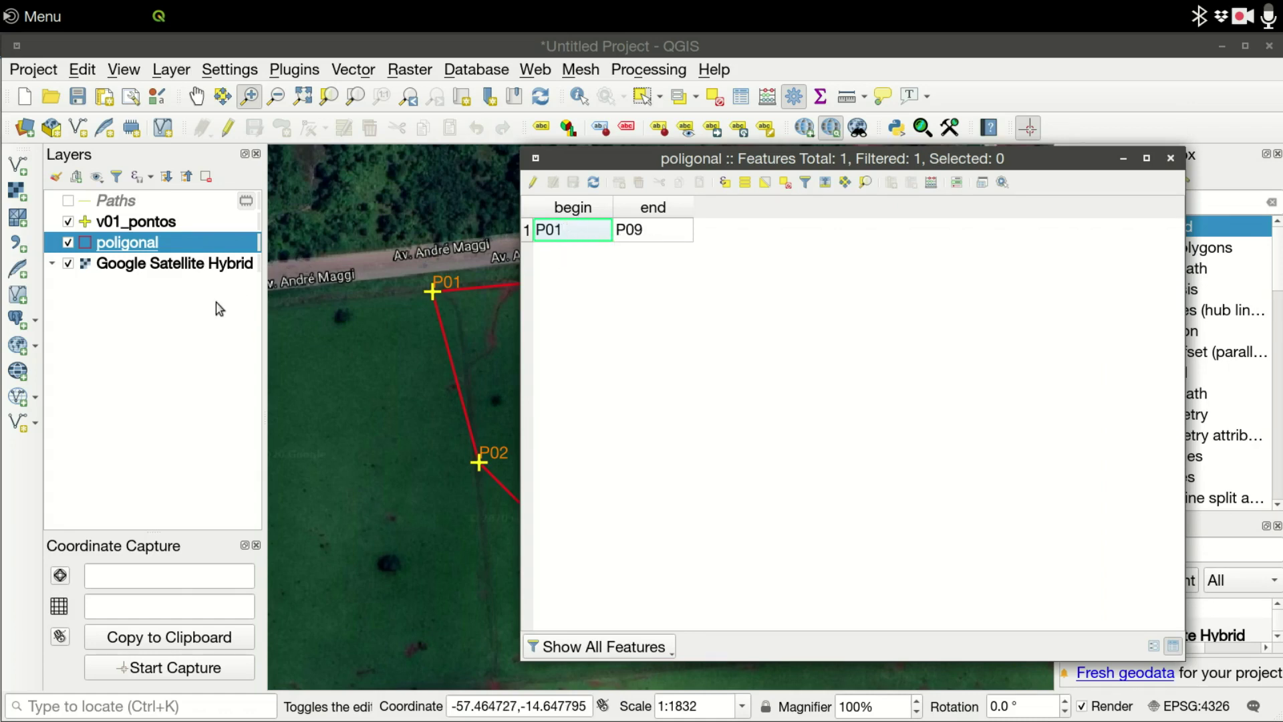
# Enable editing on the poligonal layer and rename its begin field to Talhao in the layer properties.
pyautogui.doubleClick(134, 248)
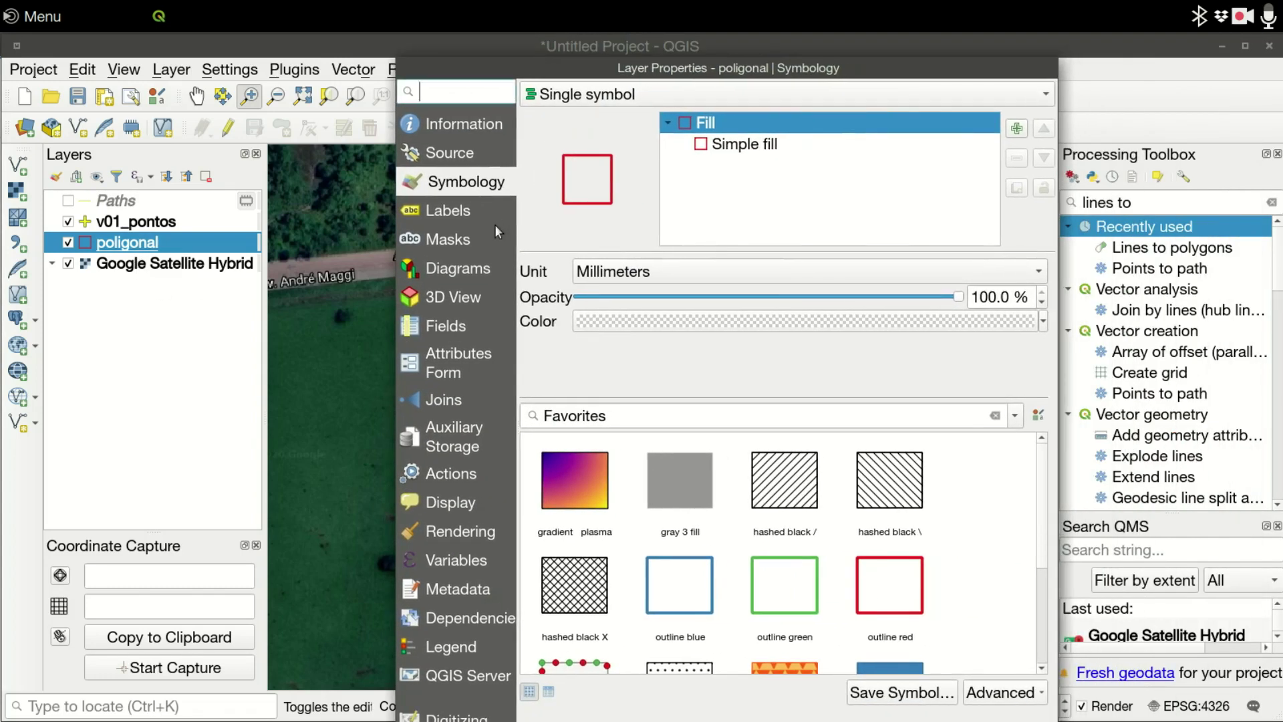
pyautogui.click(450, 326)
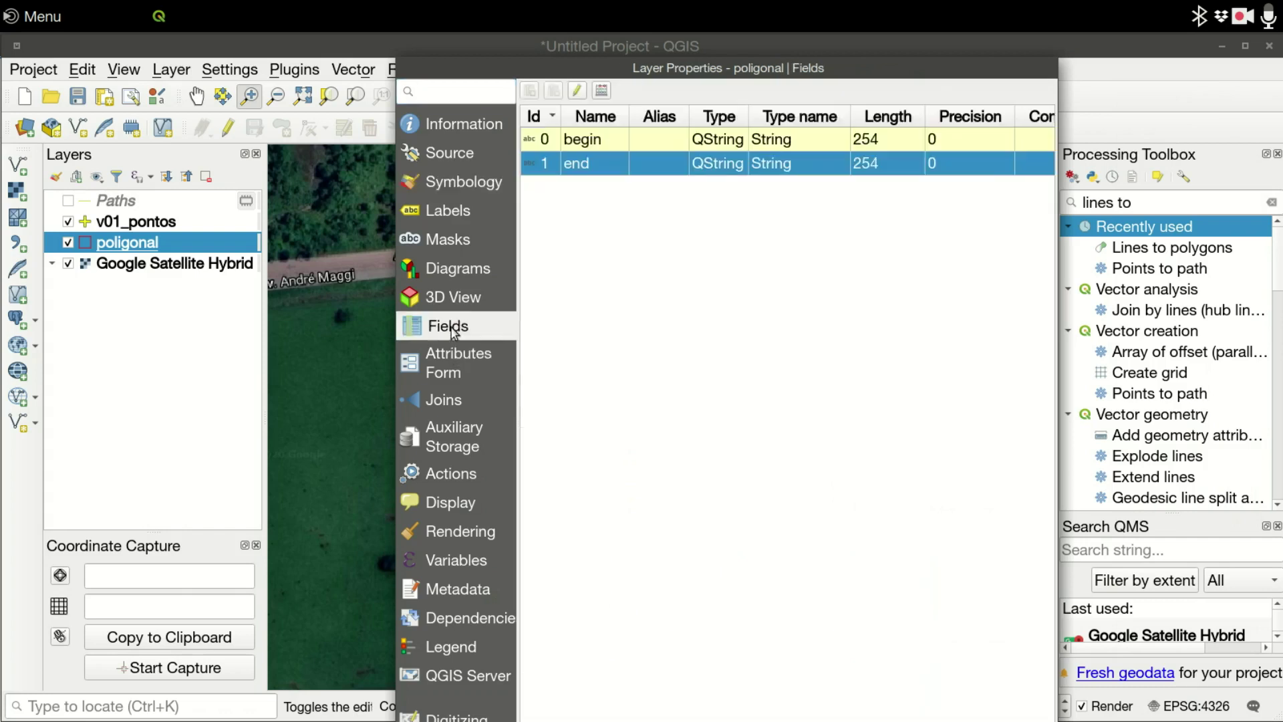
pyautogui.click(602, 145)
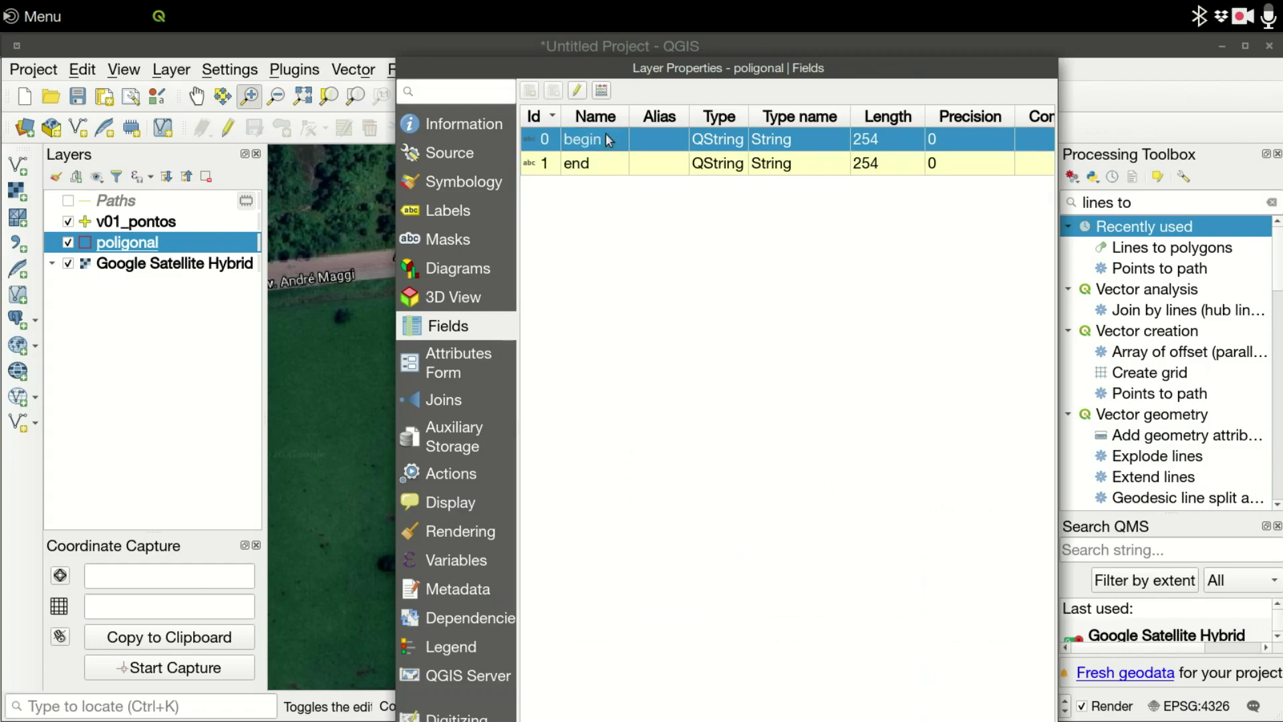
pyautogui.click(578, 92)
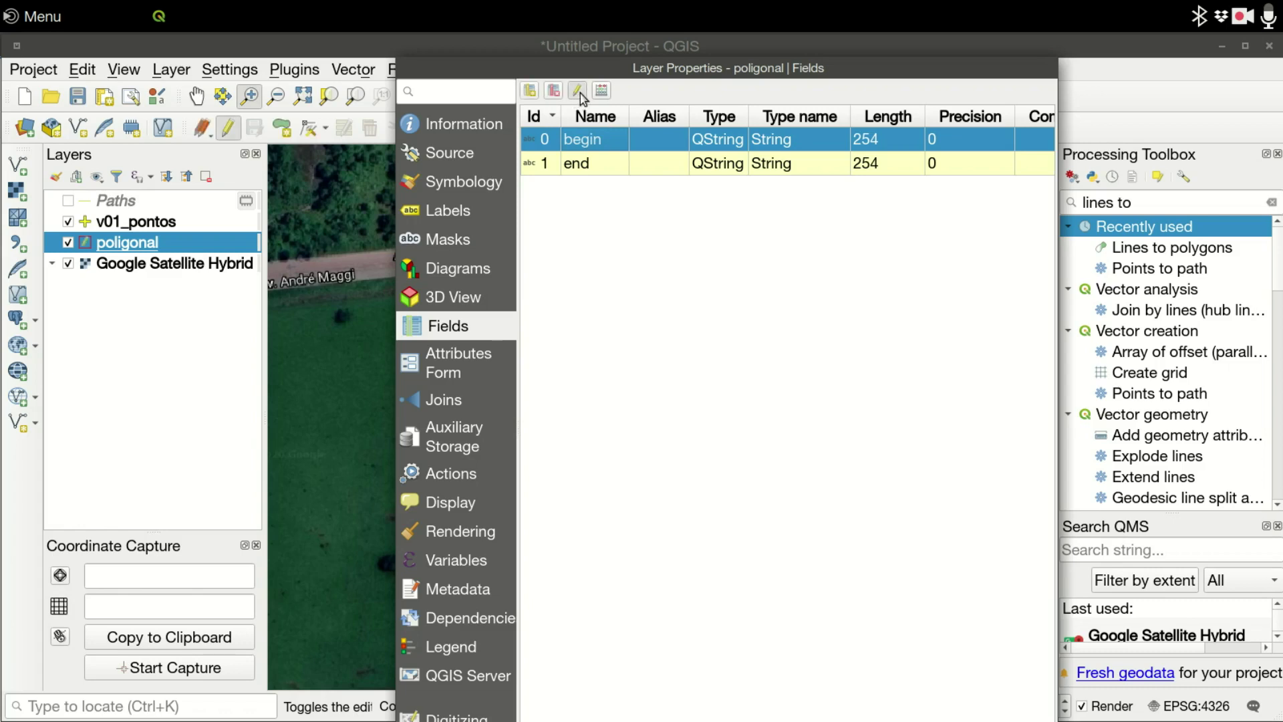
pyautogui.doubleClick(597, 140)
pyautogui.write('Talhao')
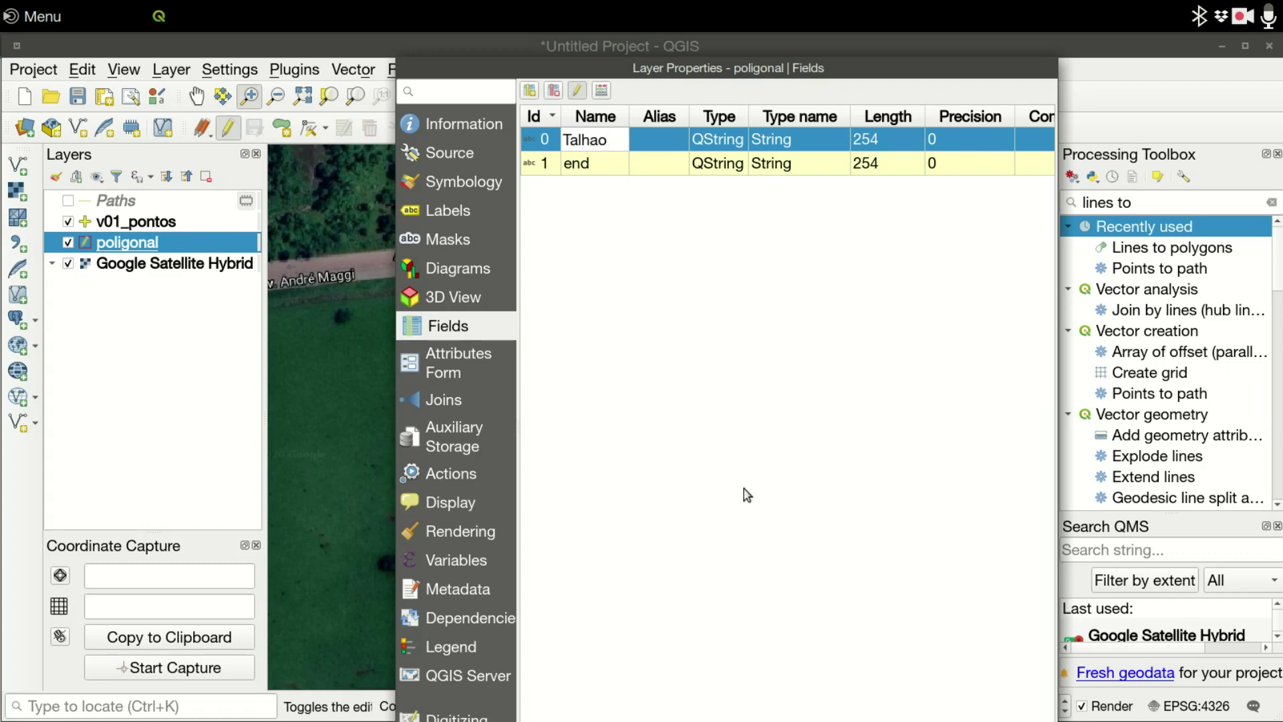
pyautogui.press('Return')
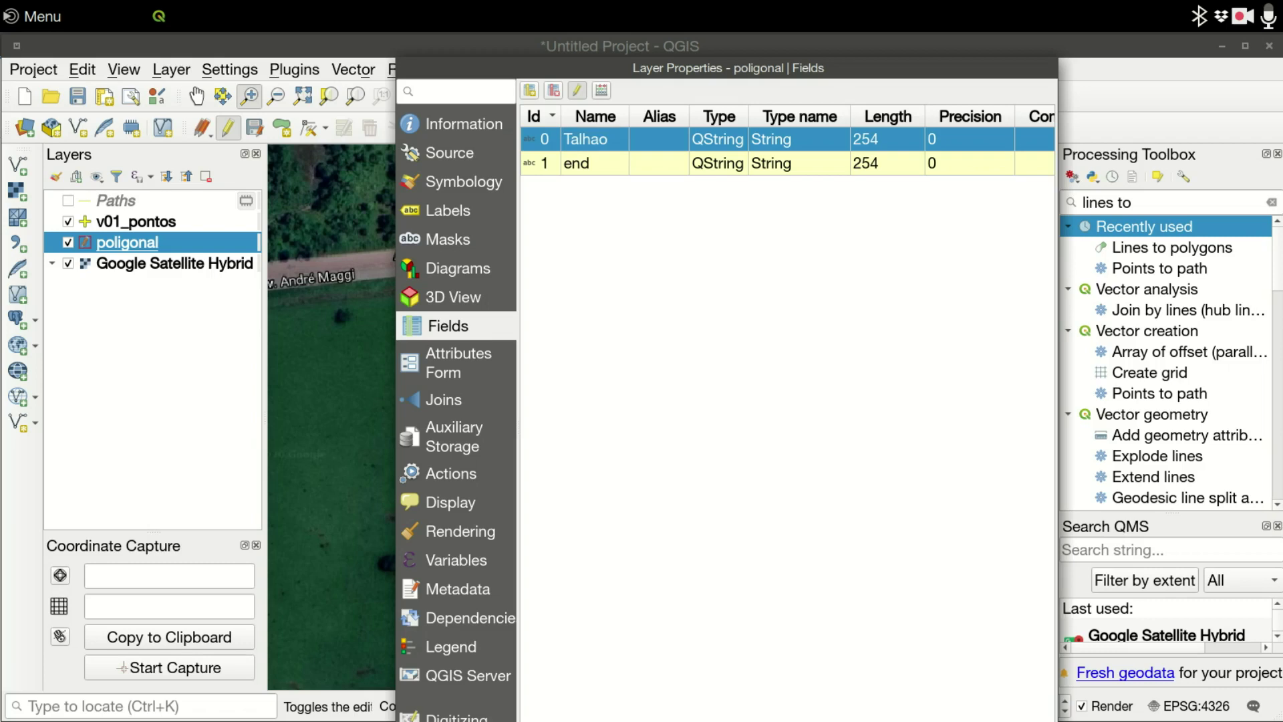
pyautogui.press('Return')
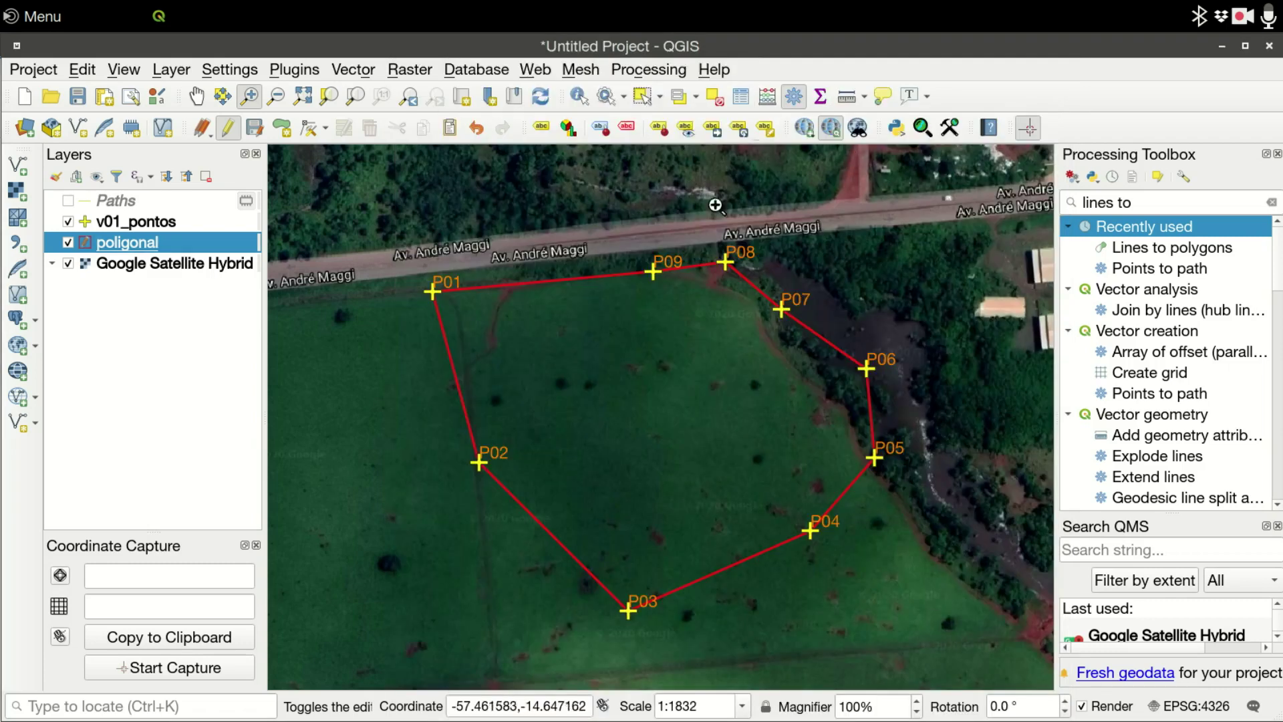
# Delete the end field from the poligonal attribute table, save the layer edits and close the table.
pyautogui.click(740, 97)
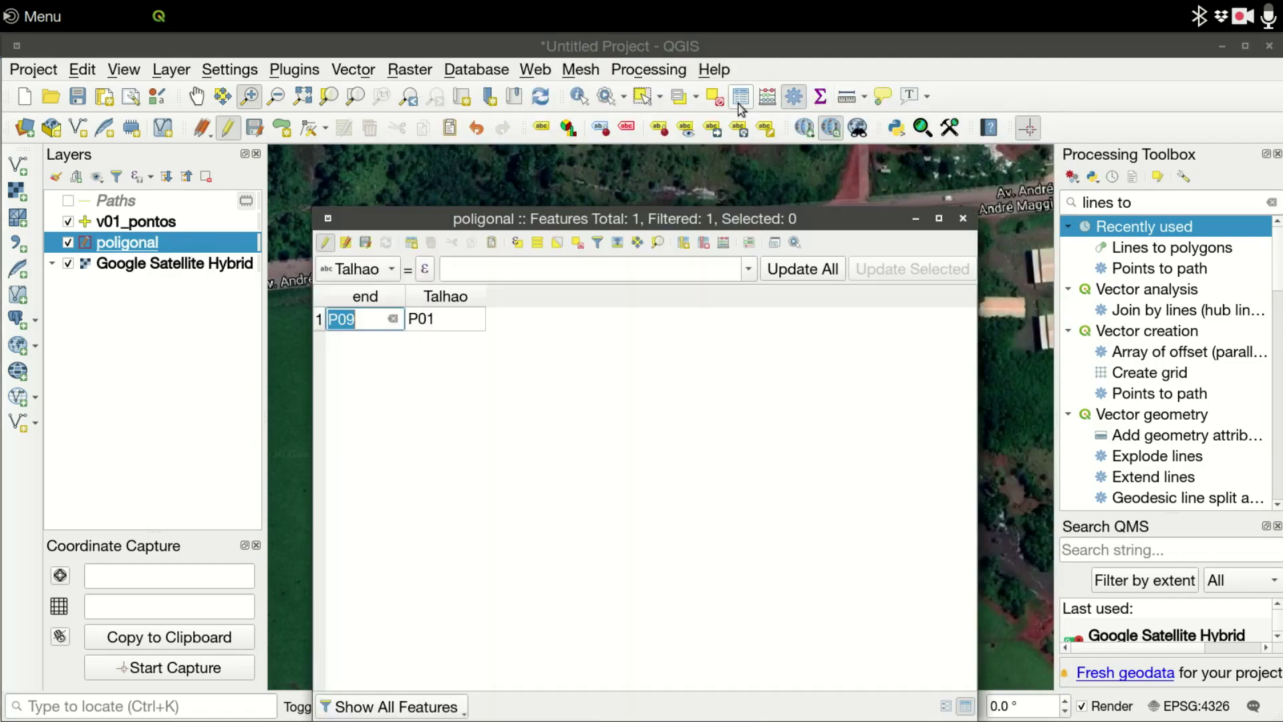
pyautogui.click(445, 298)
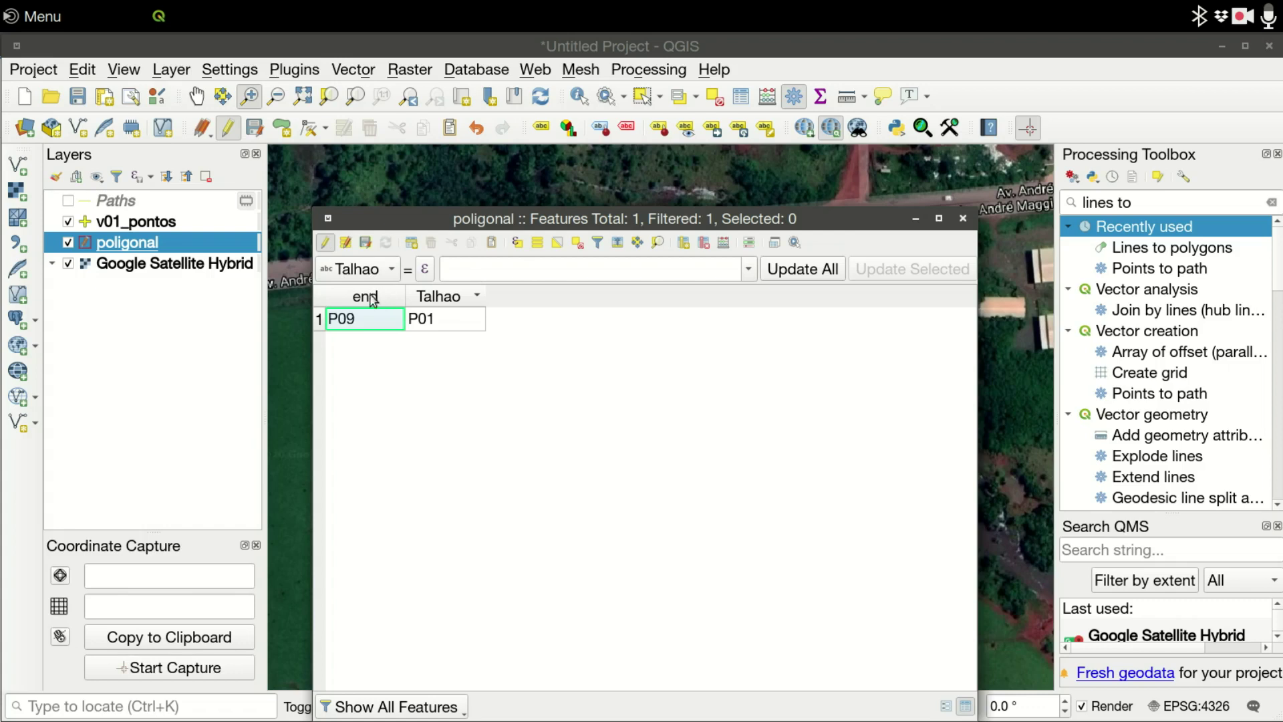
pyautogui.click(703, 242)
pyautogui.click(656, 300)
pyautogui.click(922, 493)
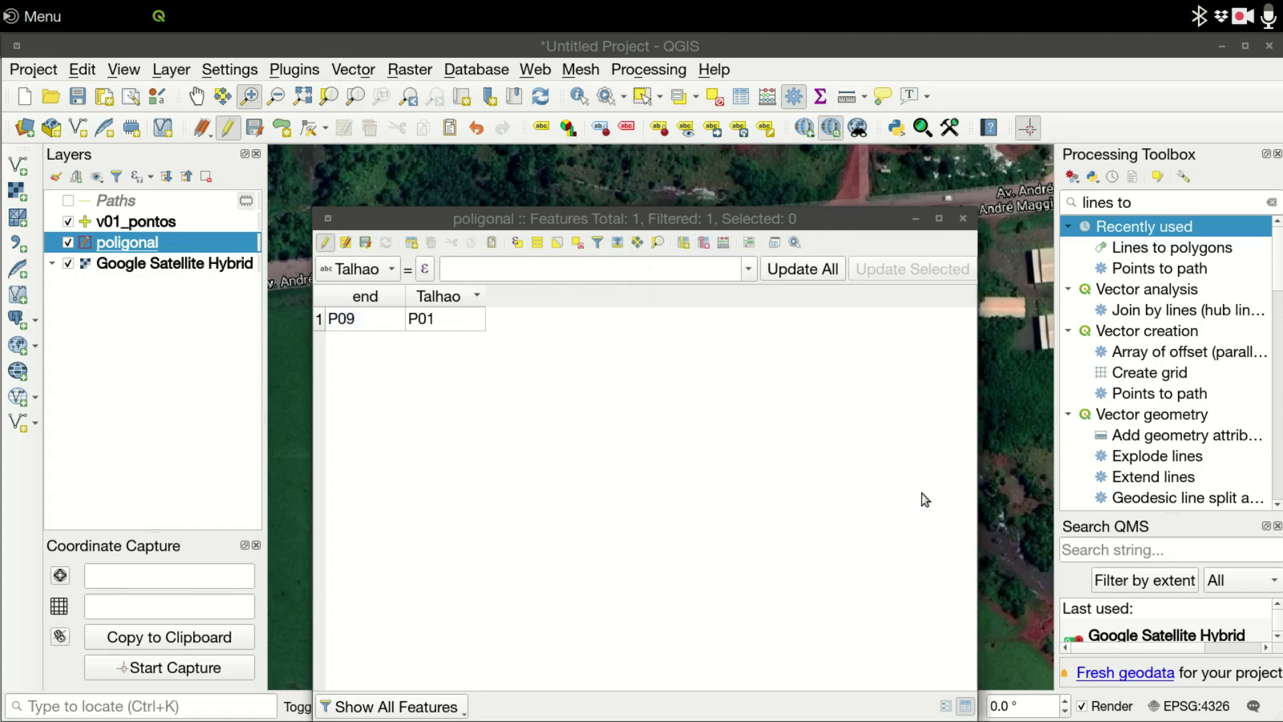
pyautogui.click(335, 248)
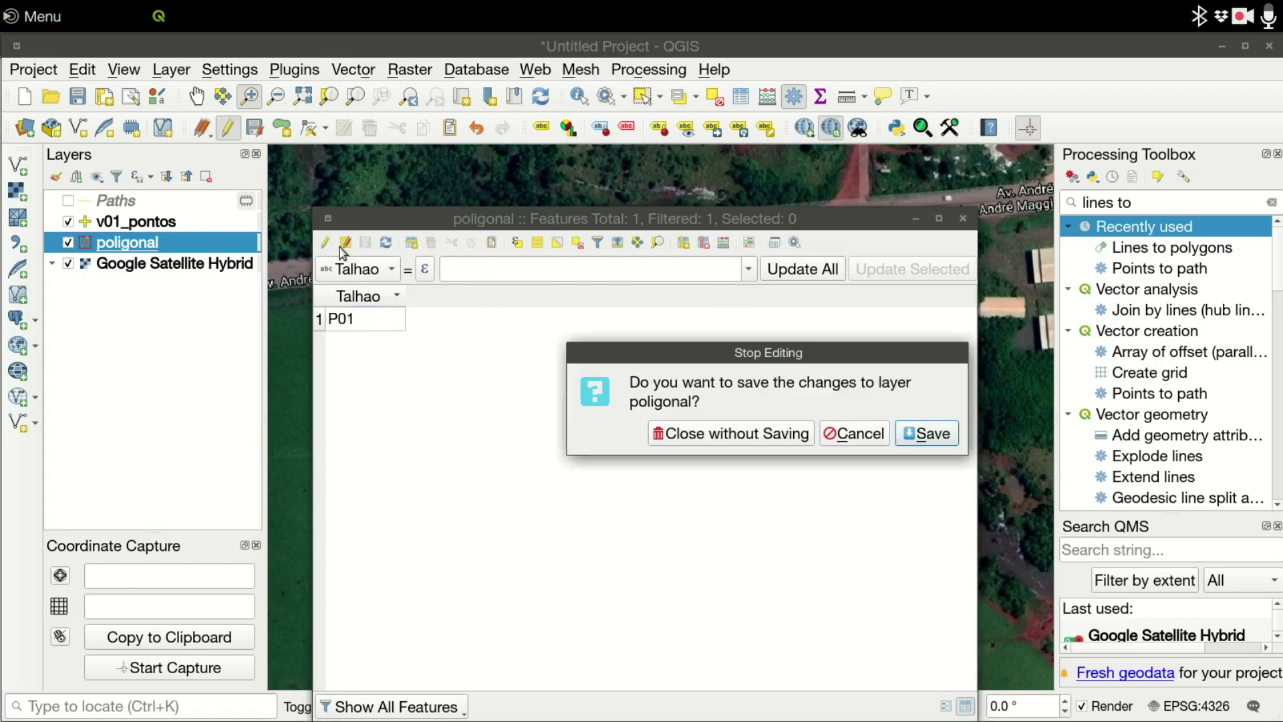
pyautogui.click(921, 438)
pyautogui.moveTo(609, 219); pyautogui.dragTo(601, 145)
pyautogui.click(954, 145)
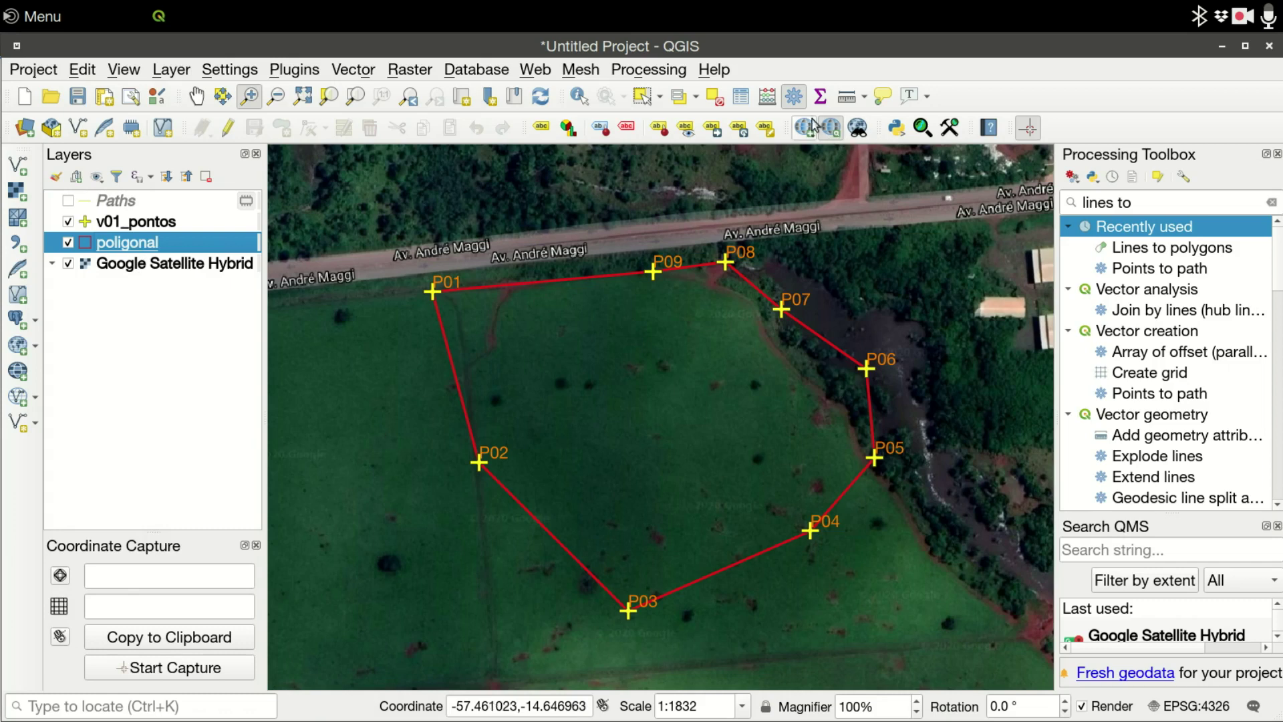
# Define a new decimal number field named Area_ha with precision 2 in the Field Calculator for the poligonal layer.
pyautogui.click(767, 97)
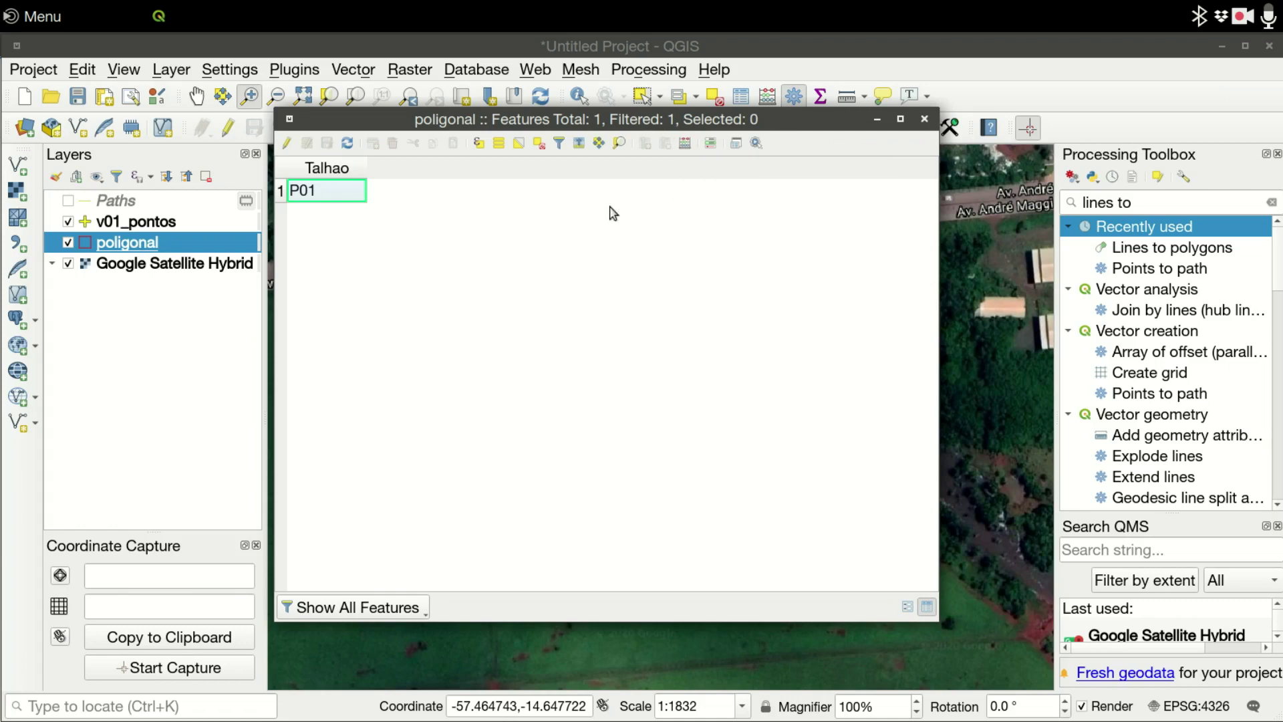
pyautogui.click(686, 146)
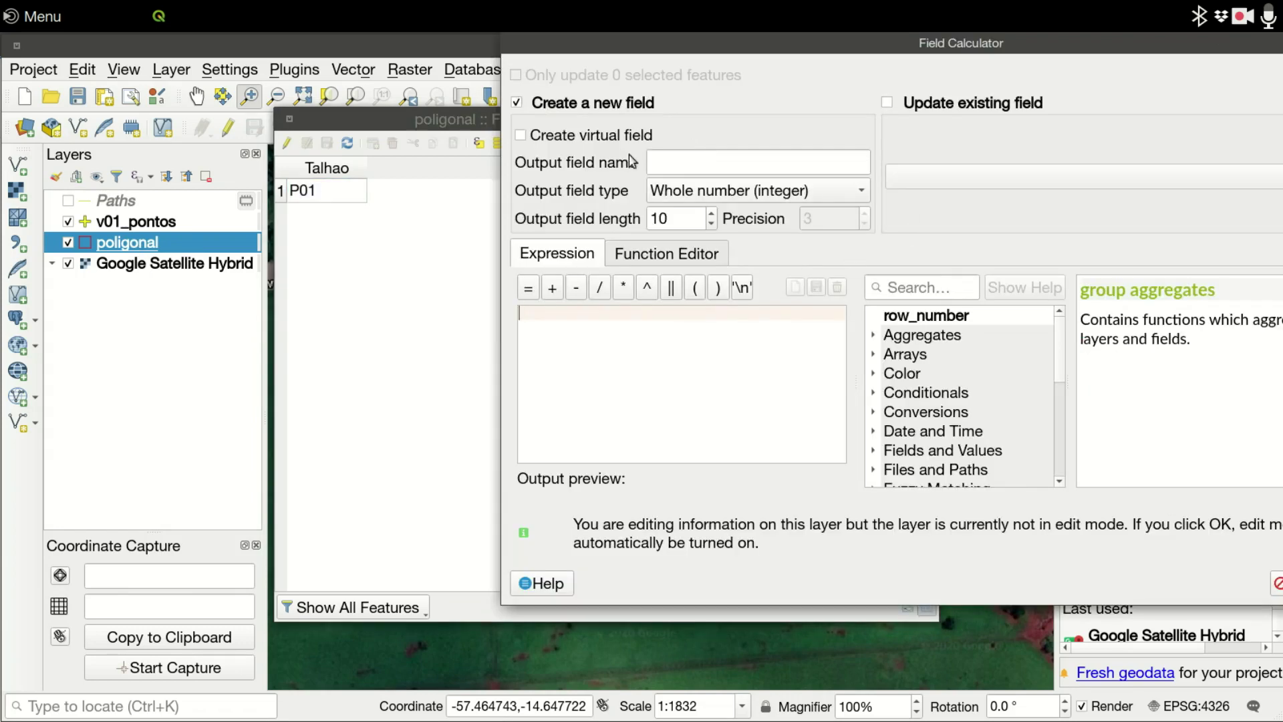
pyautogui.click(707, 165)
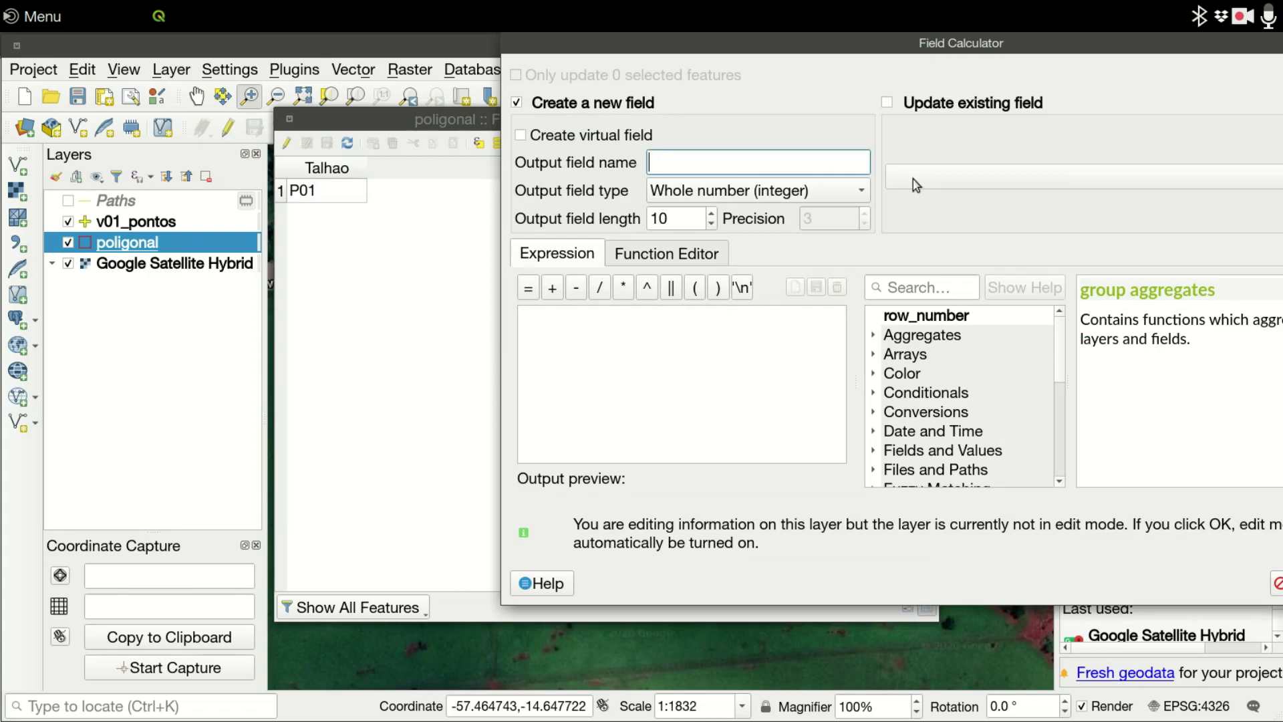
pyautogui.write('Area_')
pyautogui.write('ha')
pyautogui.click(818, 195)
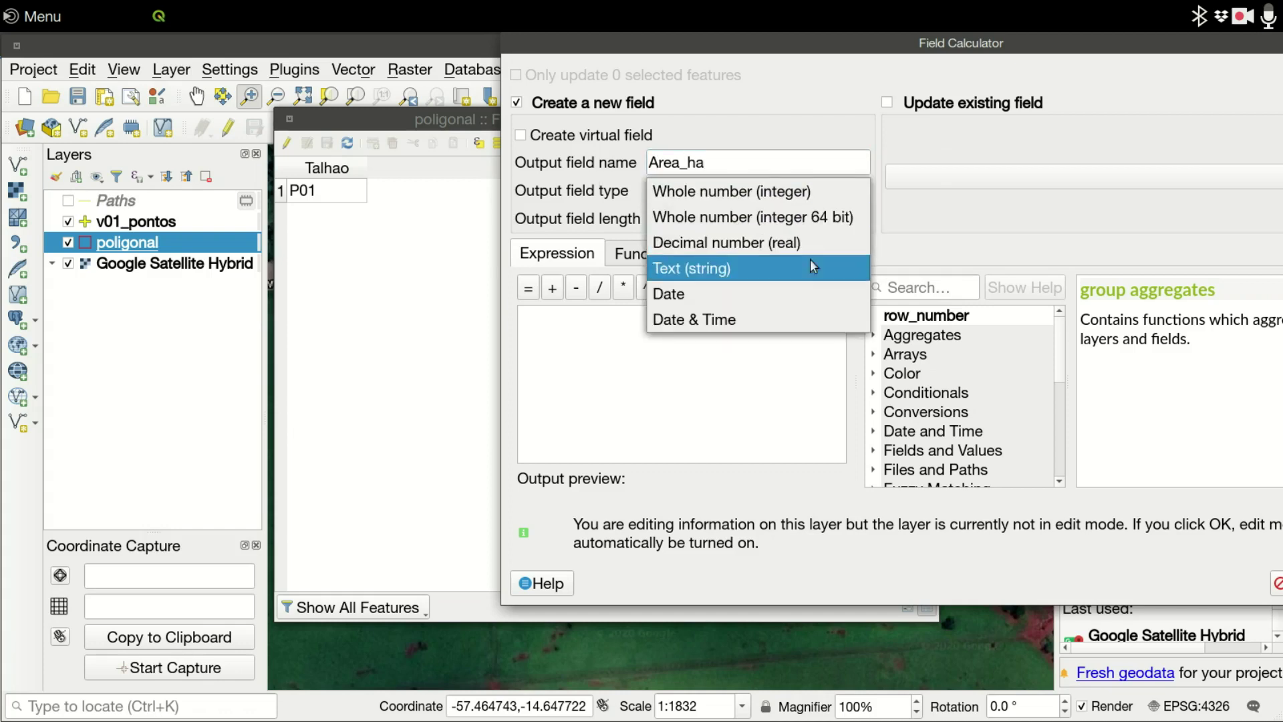
pyautogui.click(762, 244)
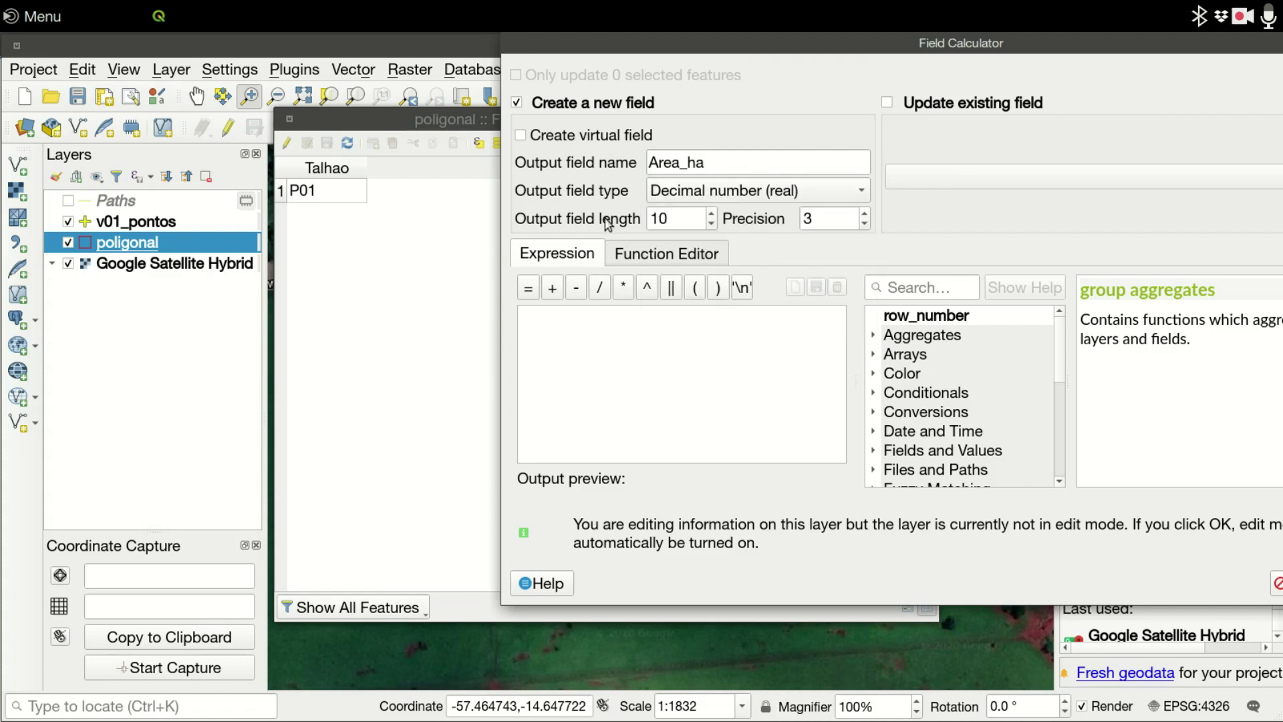
pyautogui.click(864, 227)
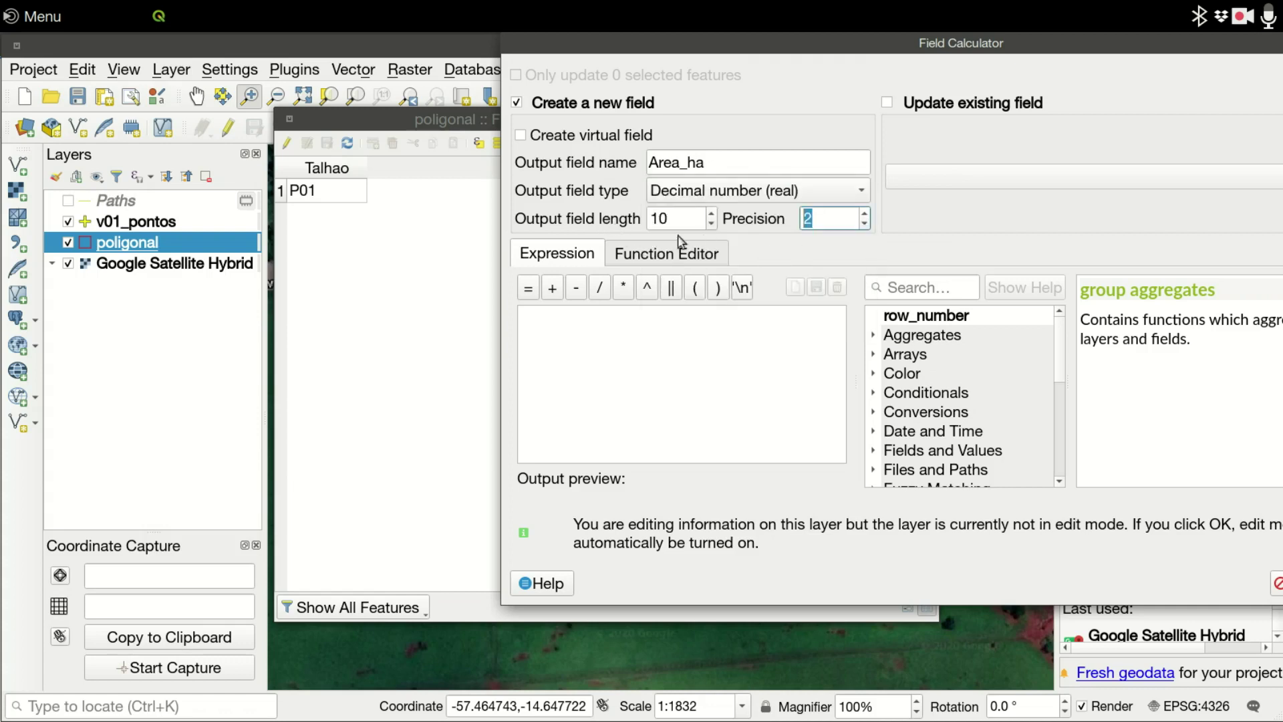
# Build the expression $area/10000 from the Geometry functions and run the calculation to fill the Area_ha field.
pyautogui.click(667, 344)
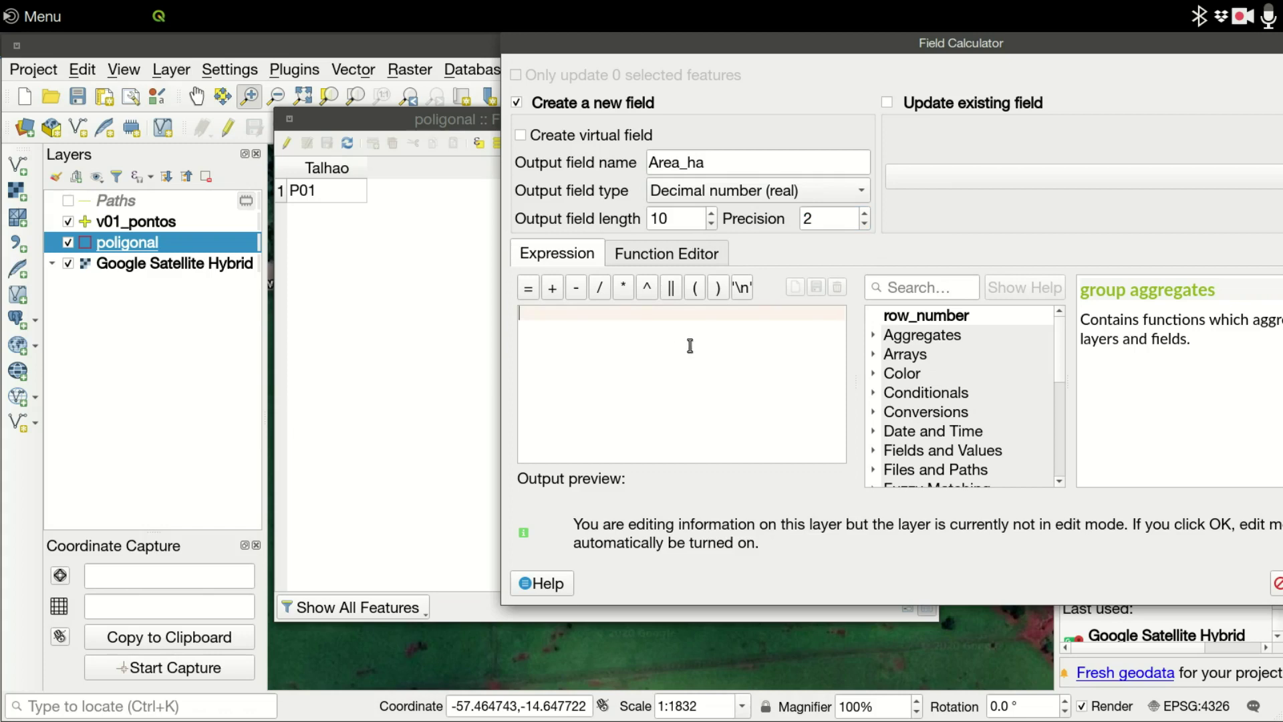
pyautogui.scroll(-1, 918, 391)
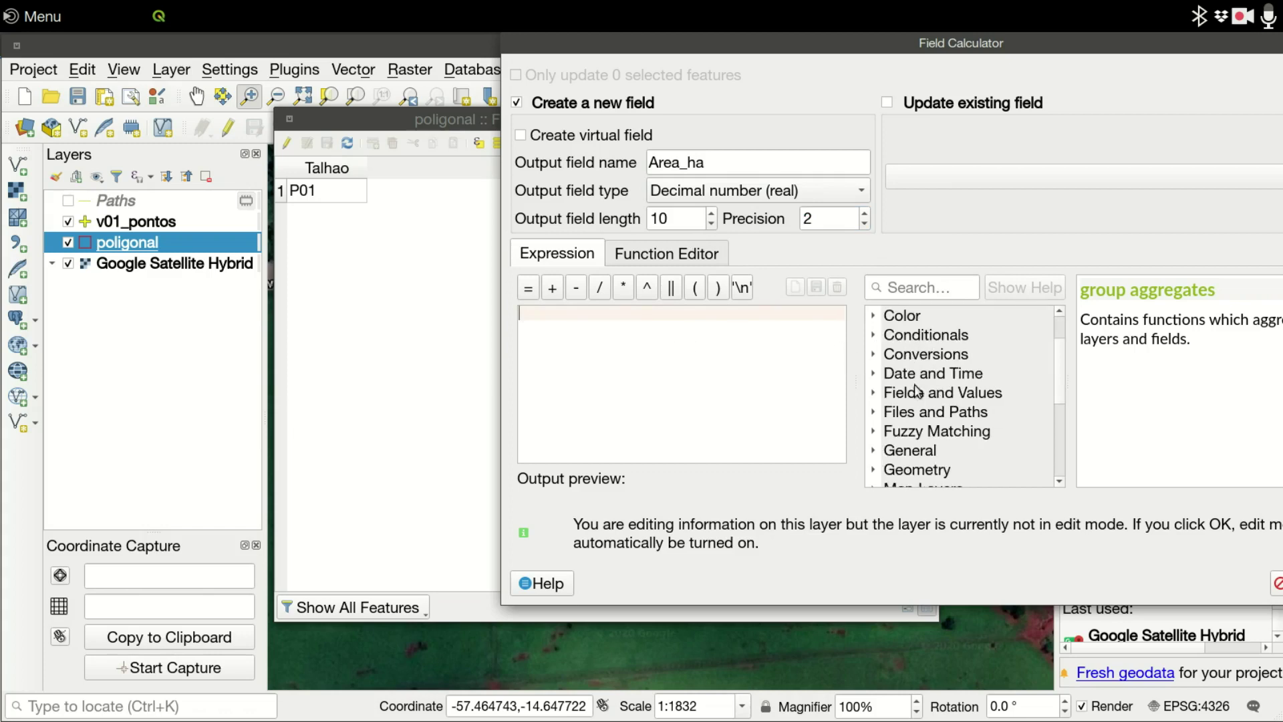
pyautogui.scroll(-1, 918, 395)
pyautogui.doubleClick(916, 411)
pyautogui.scroll(-1, 912, 434)
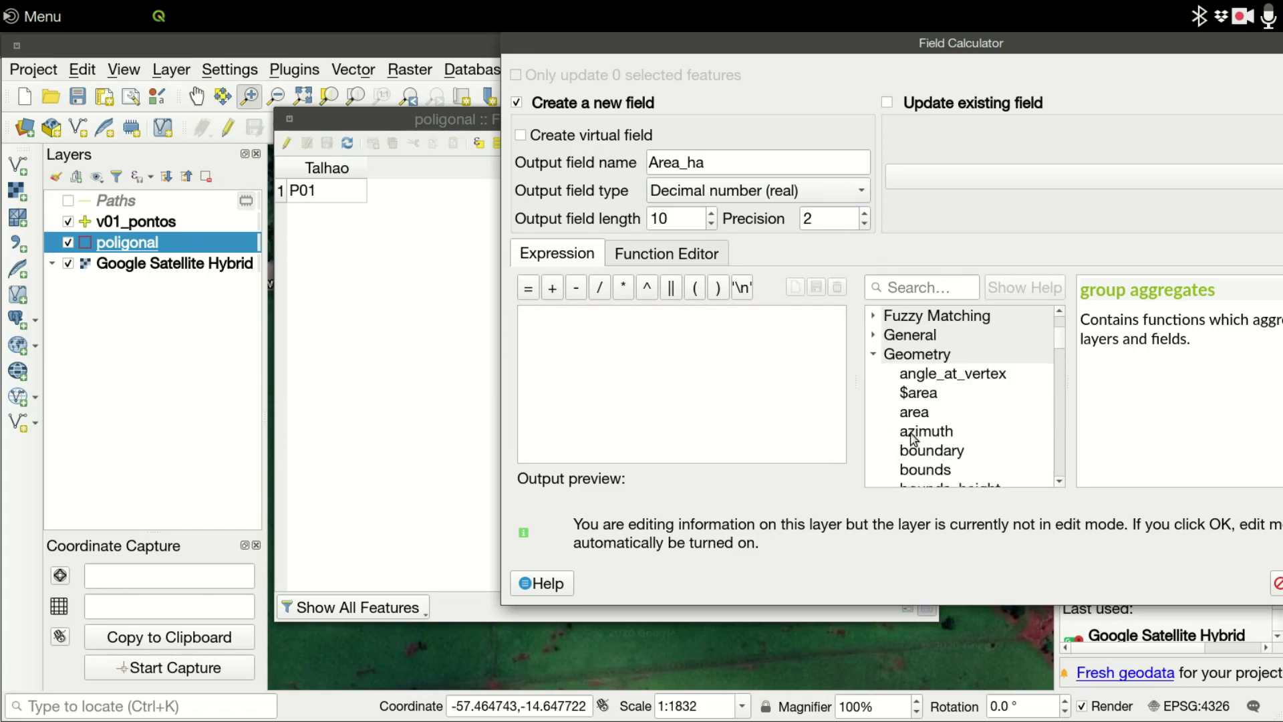
pyautogui.click(915, 395)
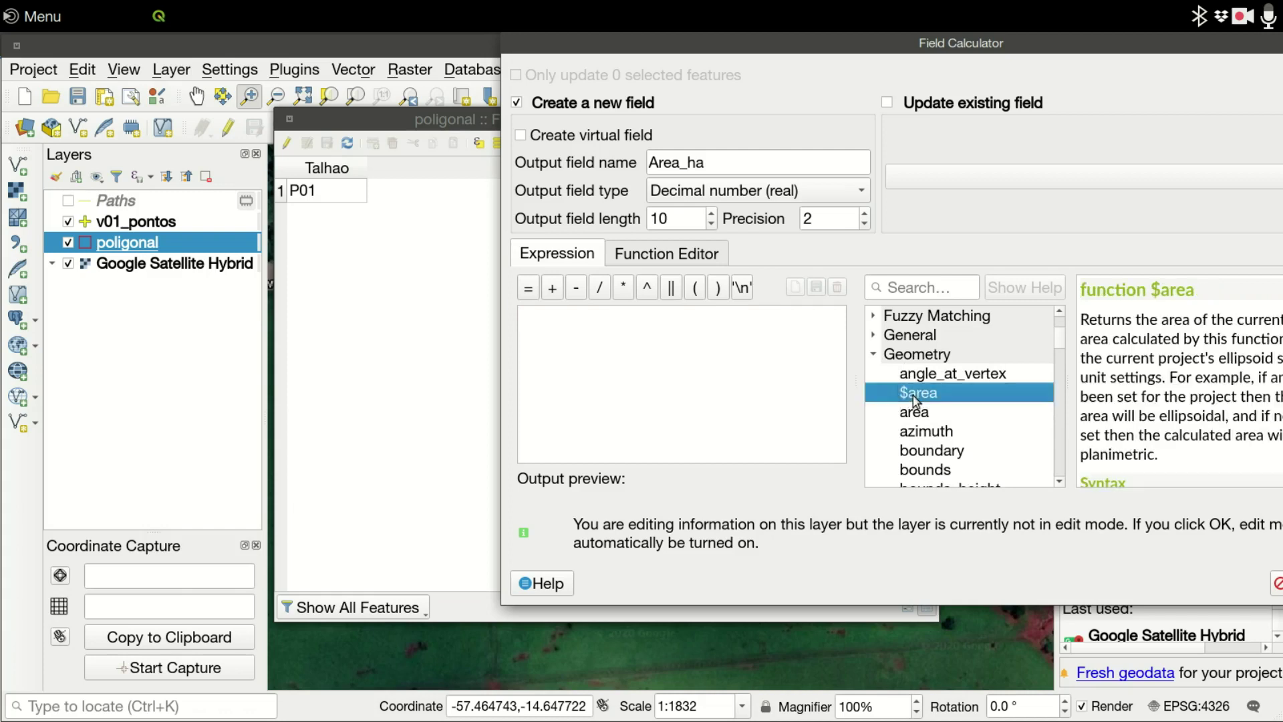
pyautogui.doubleClick(915, 394)
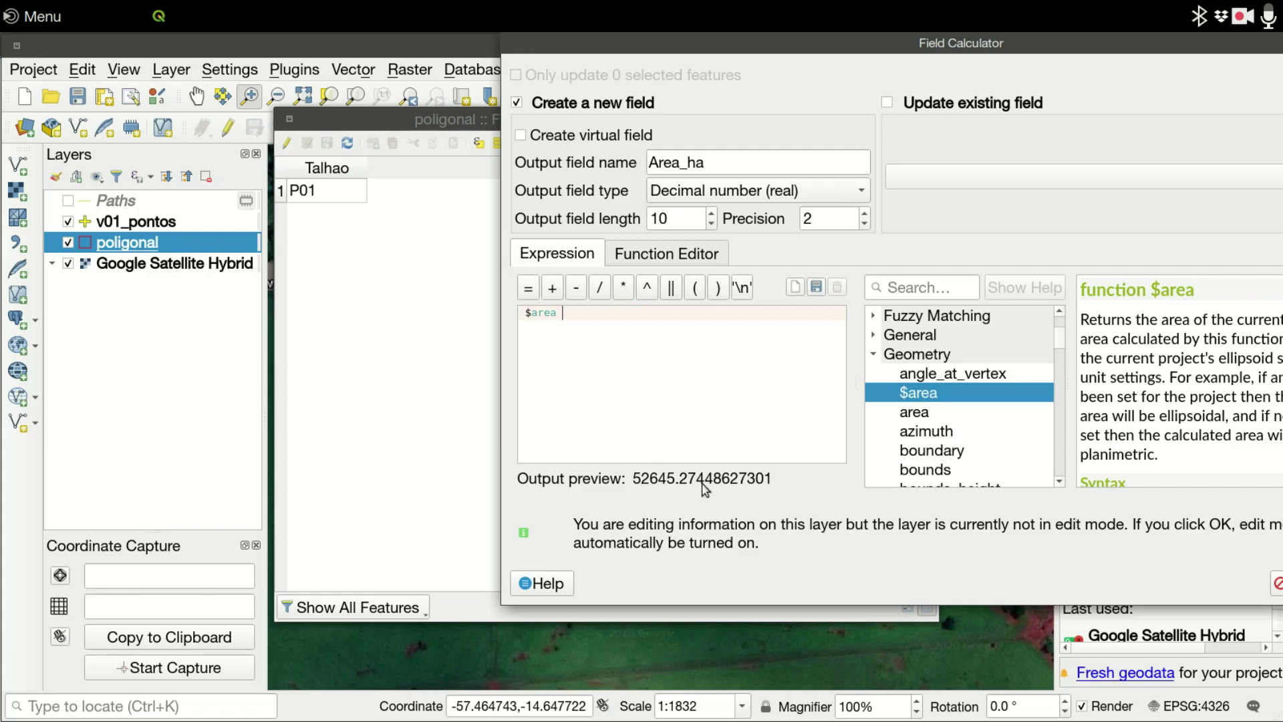
pyautogui.click(580, 314)
pyautogui.click(600, 289)
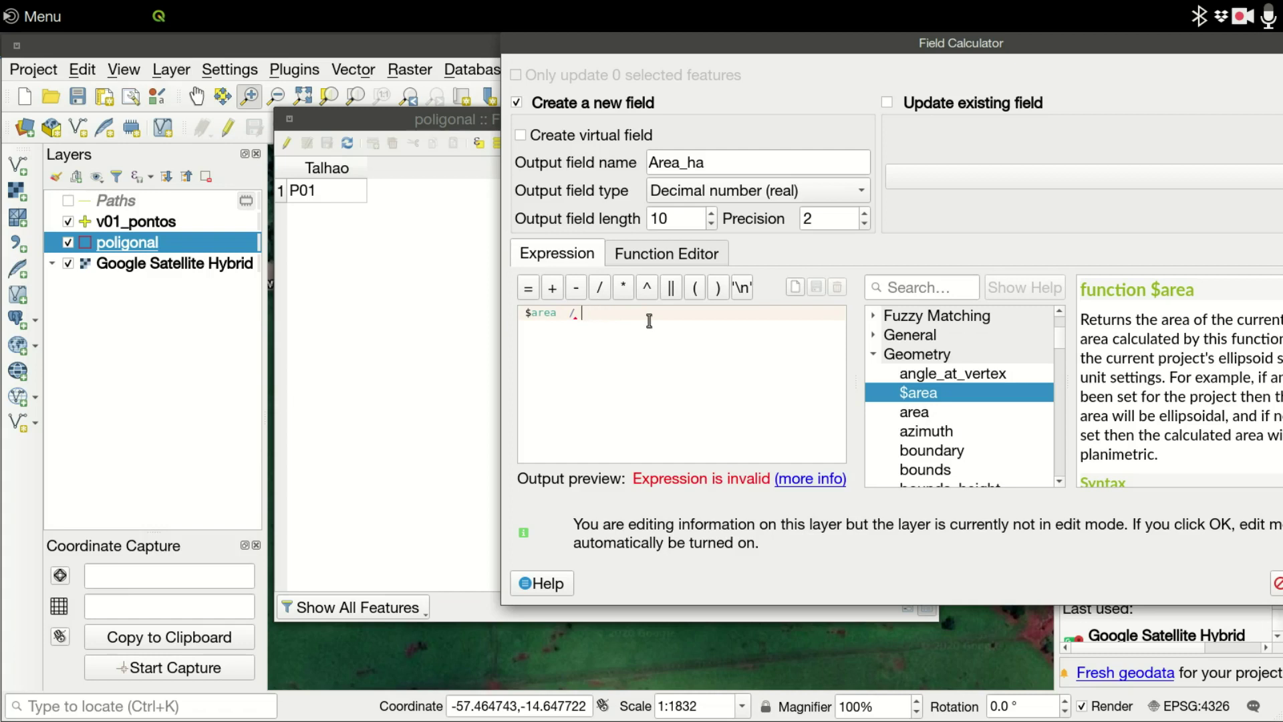
pyautogui.press('BackSpace')
pyautogui.press('BackSpace')
pyautogui.write('/10000')
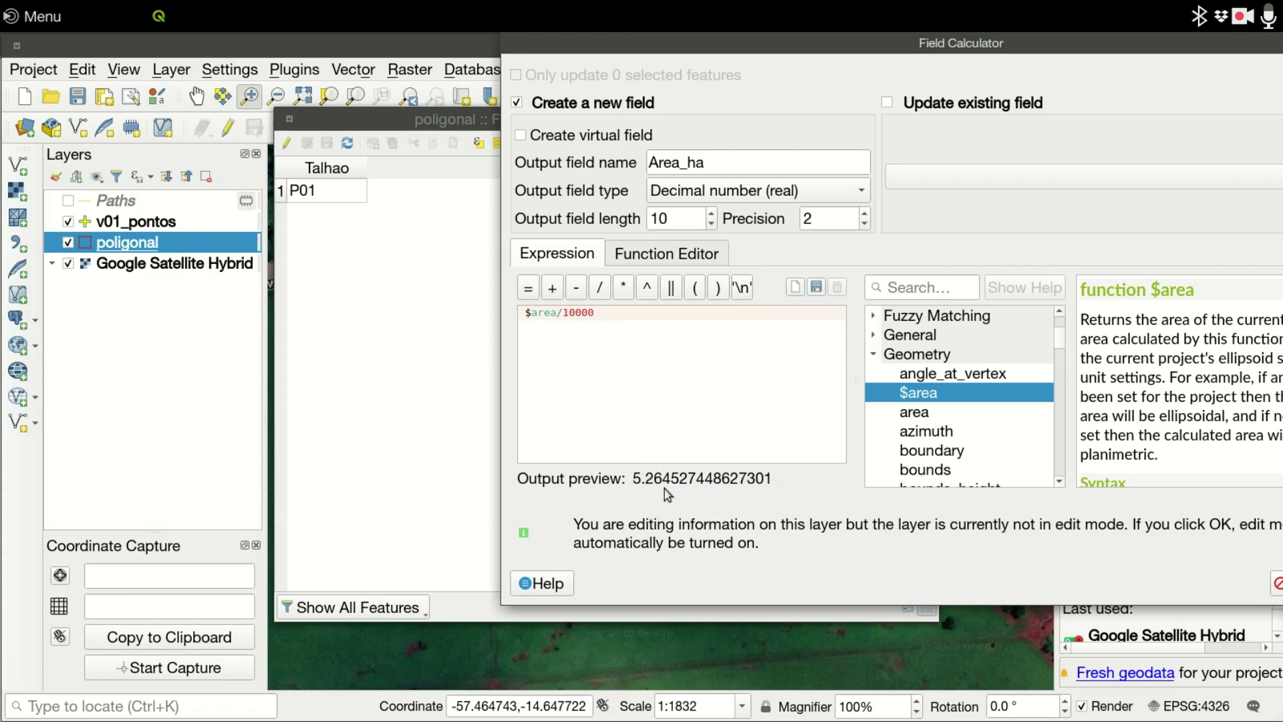
pyautogui.click(1282, 583)
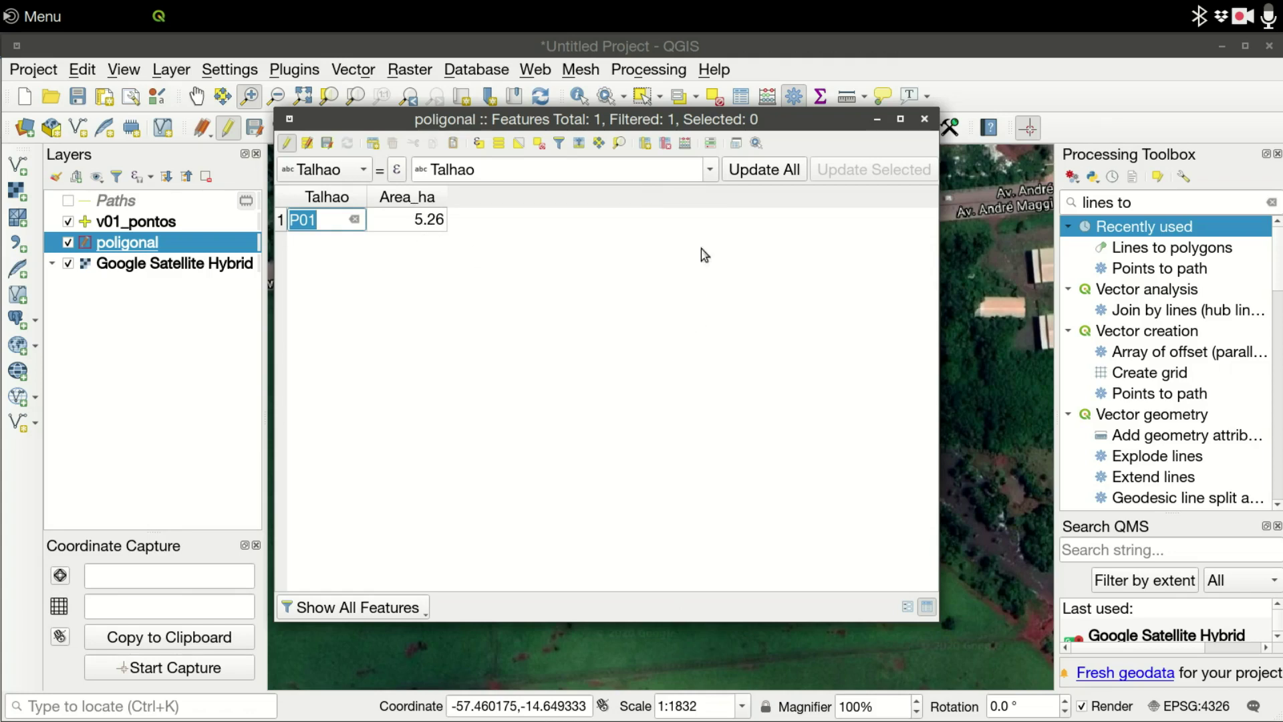
# Define another new decimal number field named Perim_m with precision 2 in the Field Calculator for the poligonal layer.
pyautogui.click(686, 149)
pyautogui.click(712, 161)
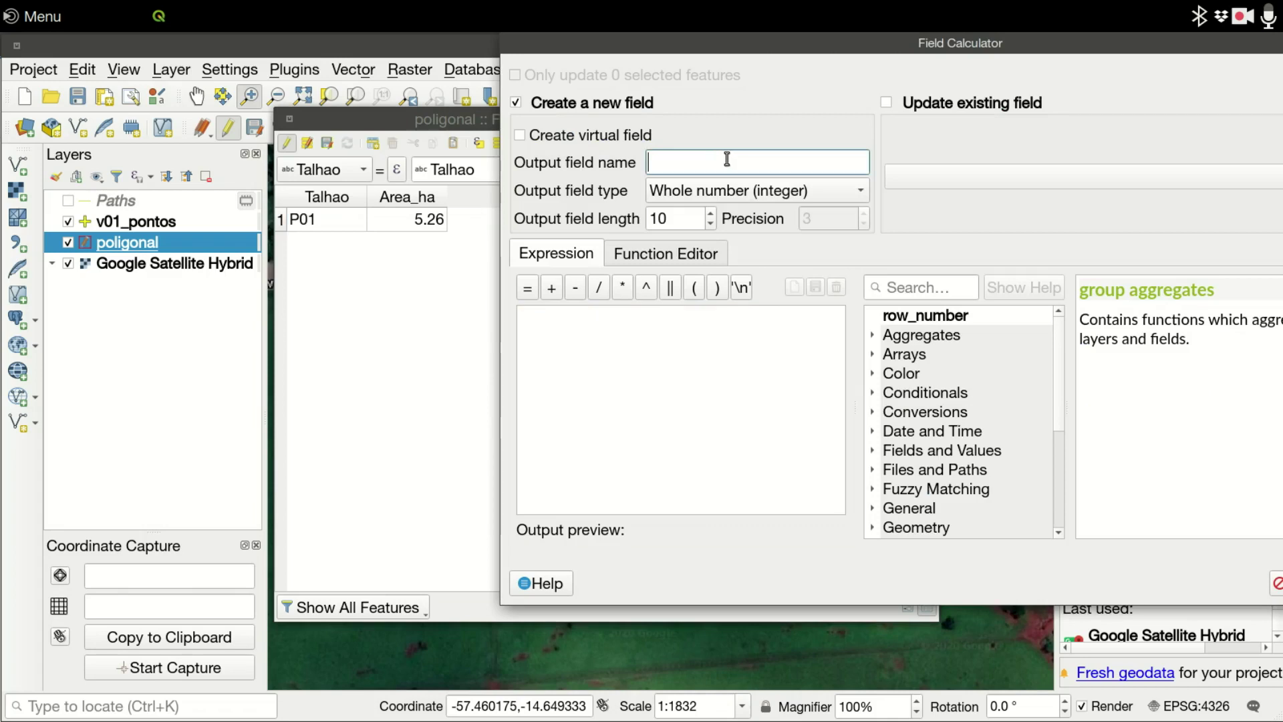
pyautogui.write('Perimetro_')
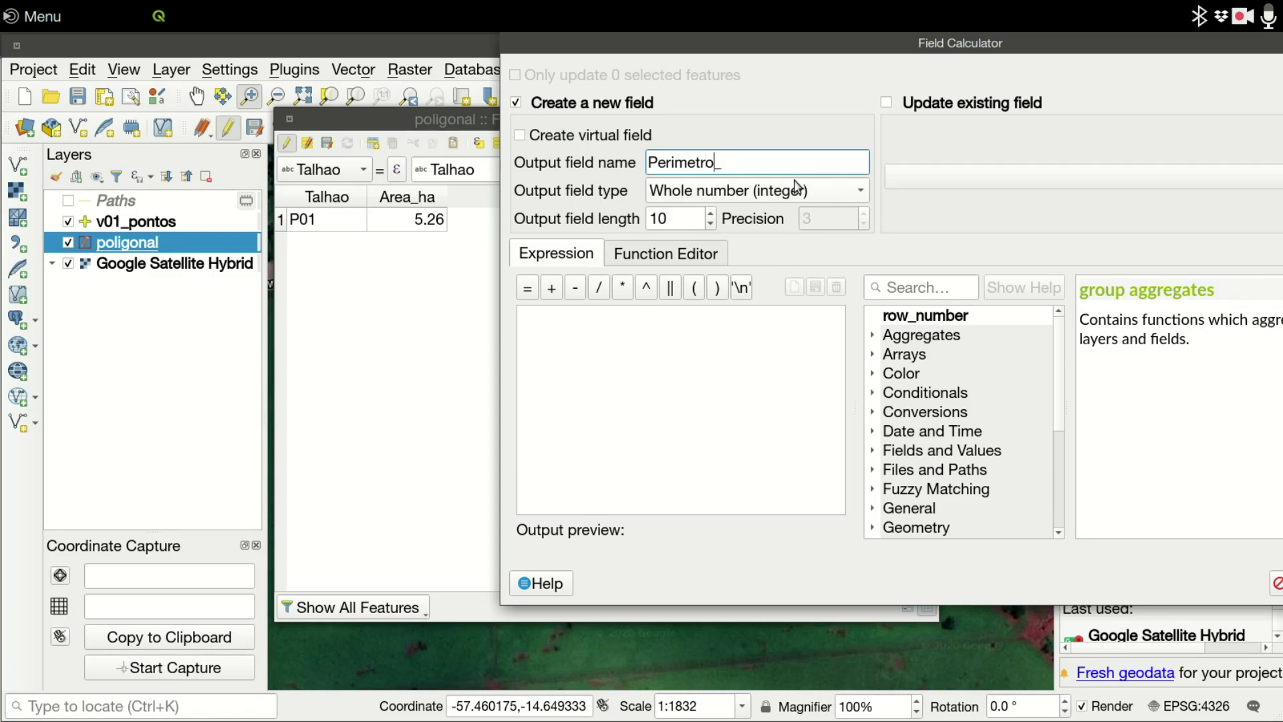
pyautogui.press('BackSpace')
pyautogui.press('BackSpace')
pyautogui.press('BackSpace')
pyautogui.press('BackSpace')
pyautogui.write('_m')
pyautogui.click(844, 193)
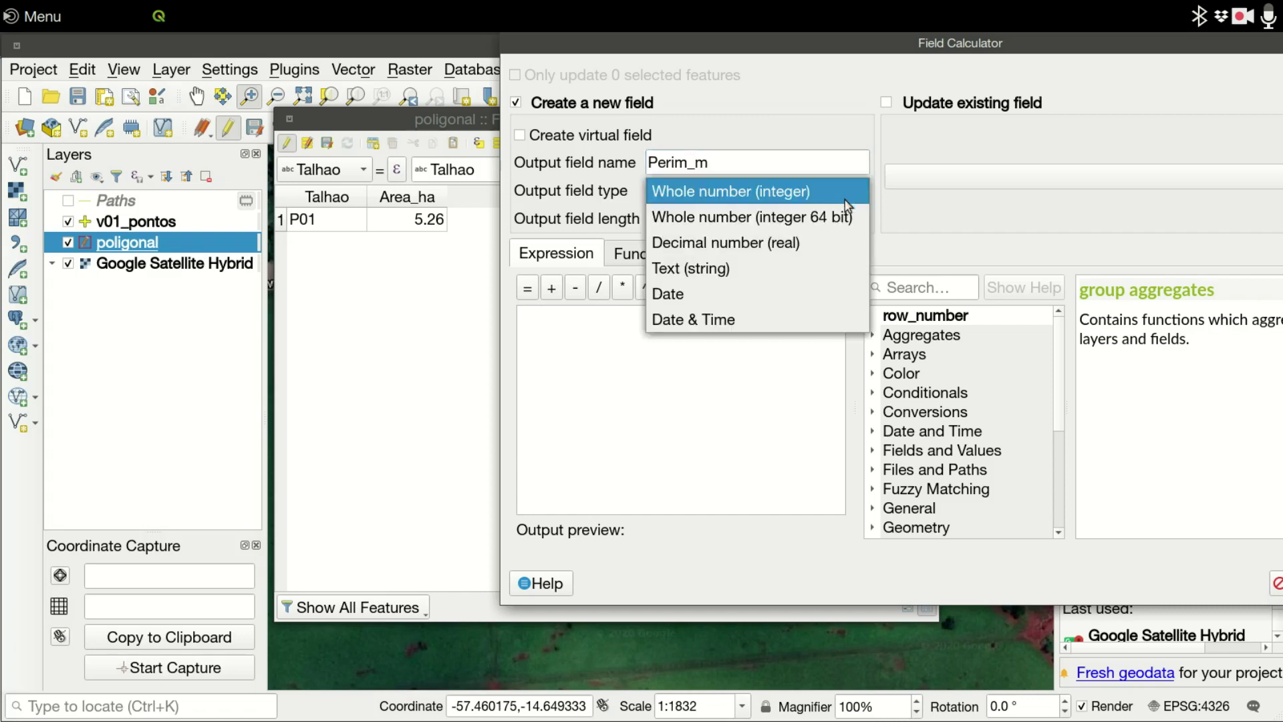
pyautogui.click(832, 231)
pyautogui.click(864, 224)
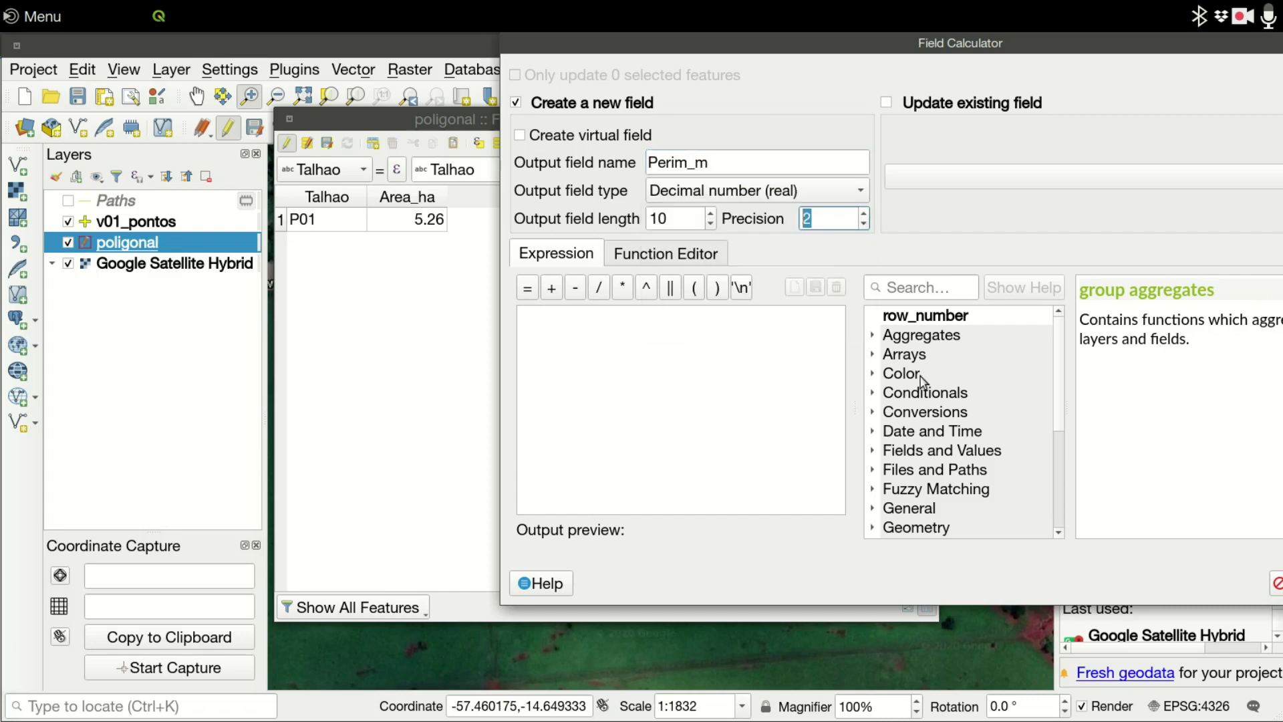
# Use the $perimeter geometry function as the expression and run the calculation to fill the Perim_m field.
pyautogui.scroll(-2, 912, 493)
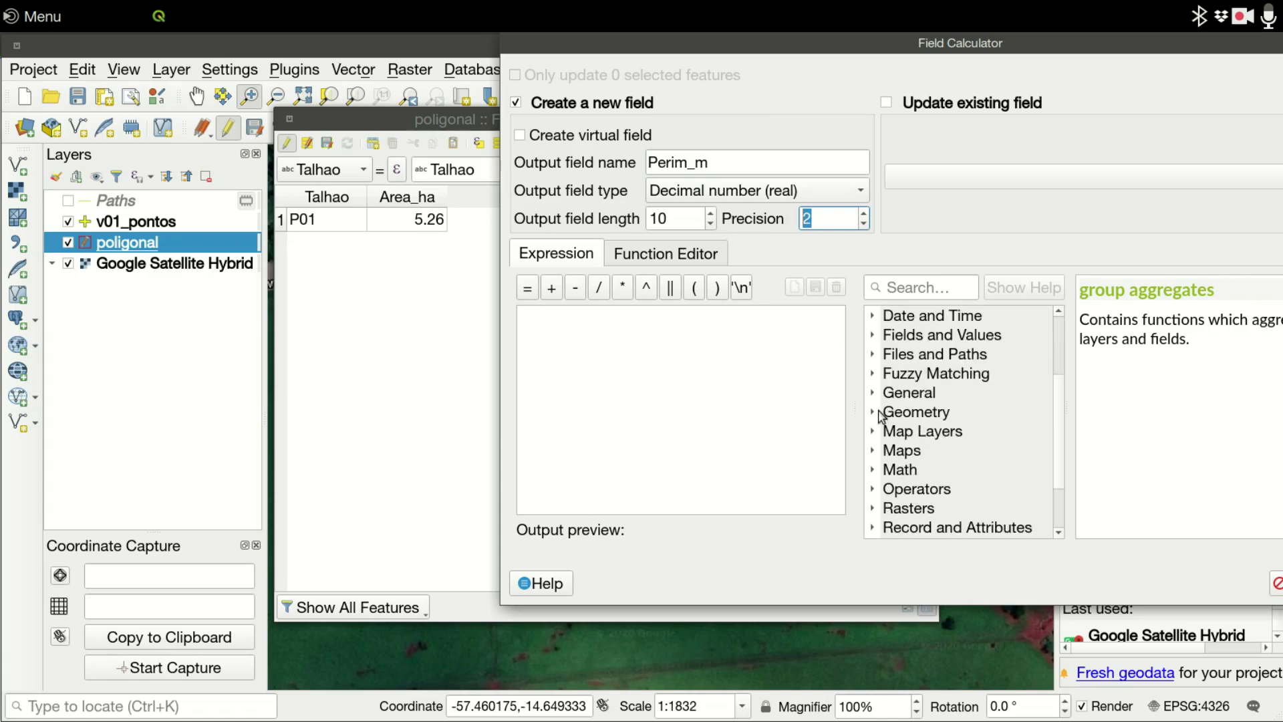
pyautogui.click(872, 412)
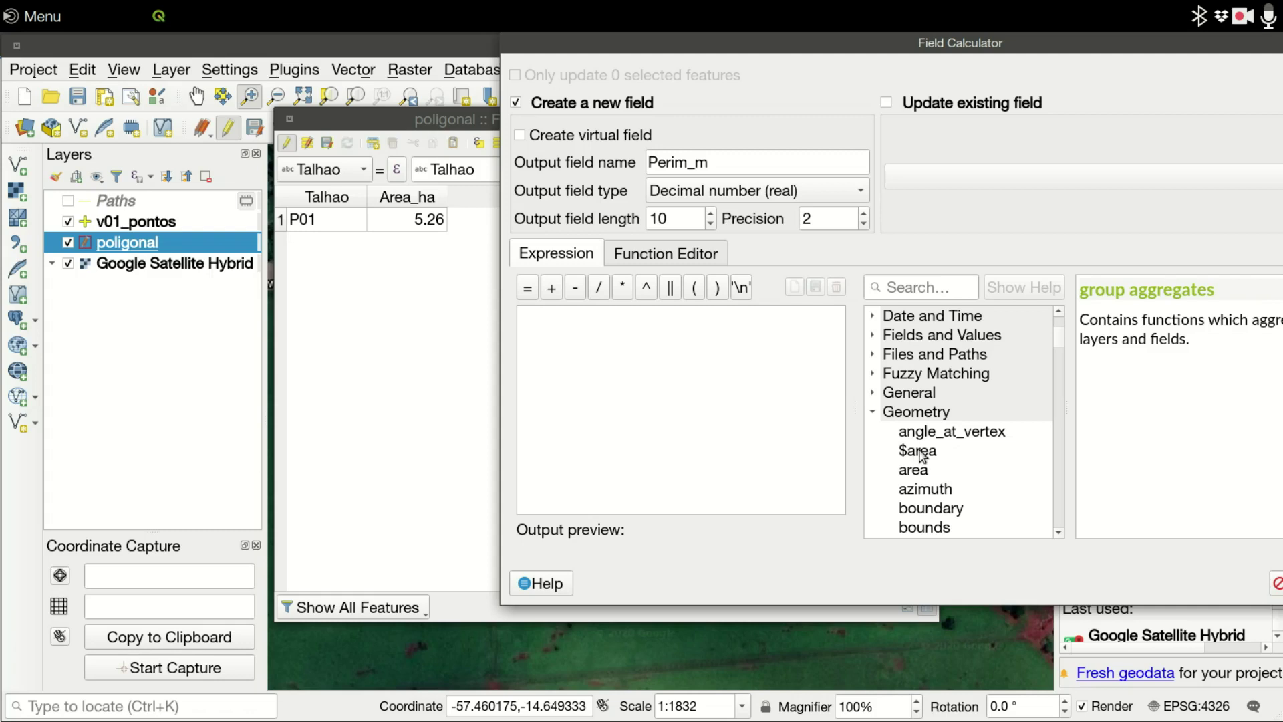
pyautogui.scroll(-10, 924, 455)
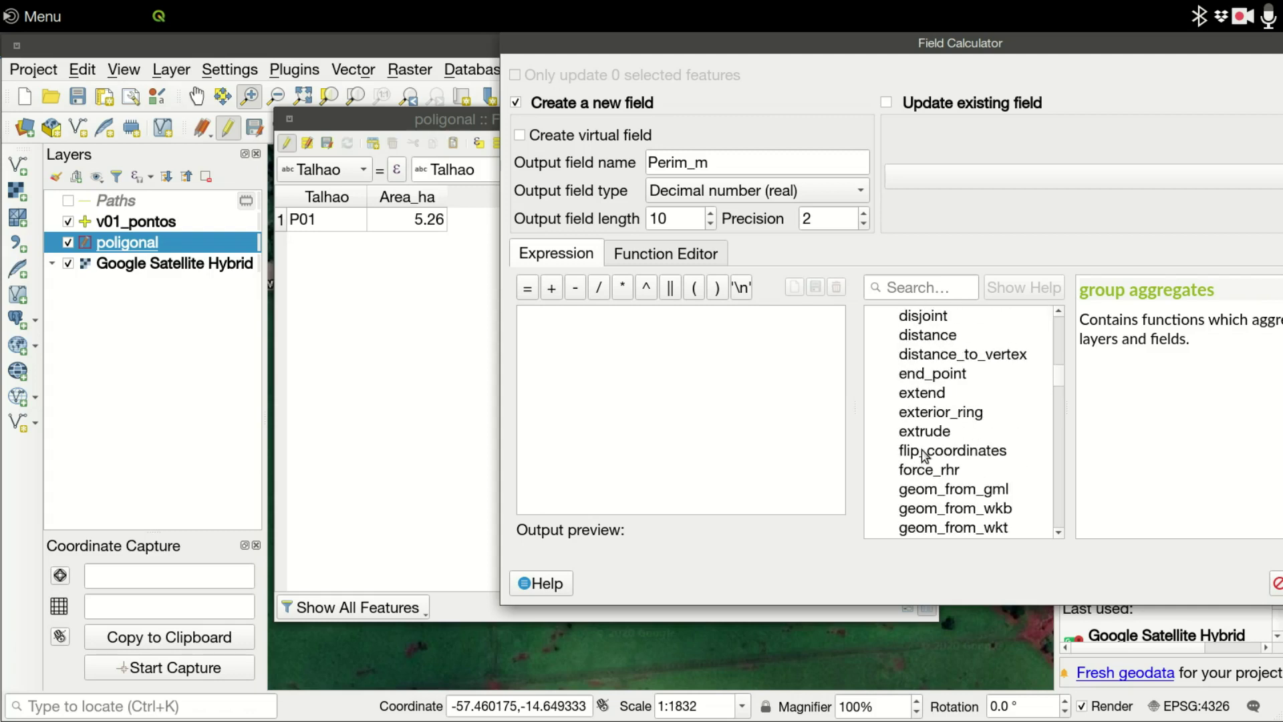
pyautogui.scroll(-7, 925, 456)
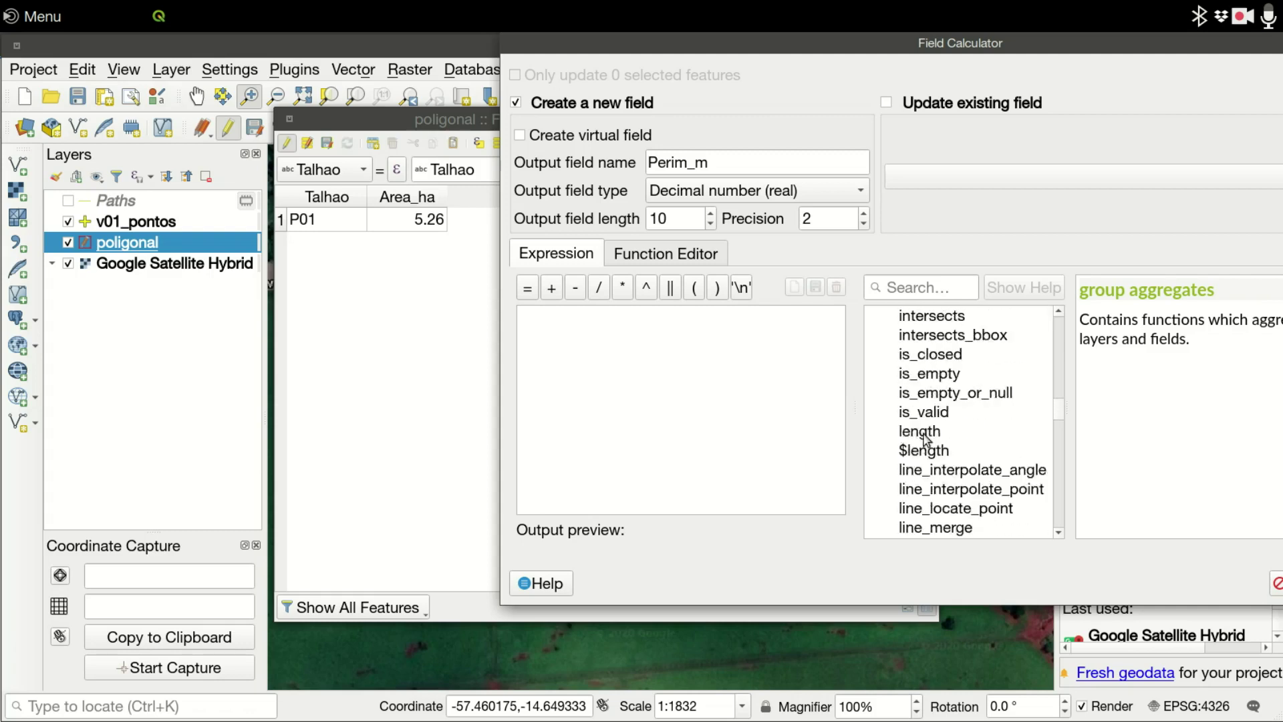
pyautogui.scroll(-8, 926, 439)
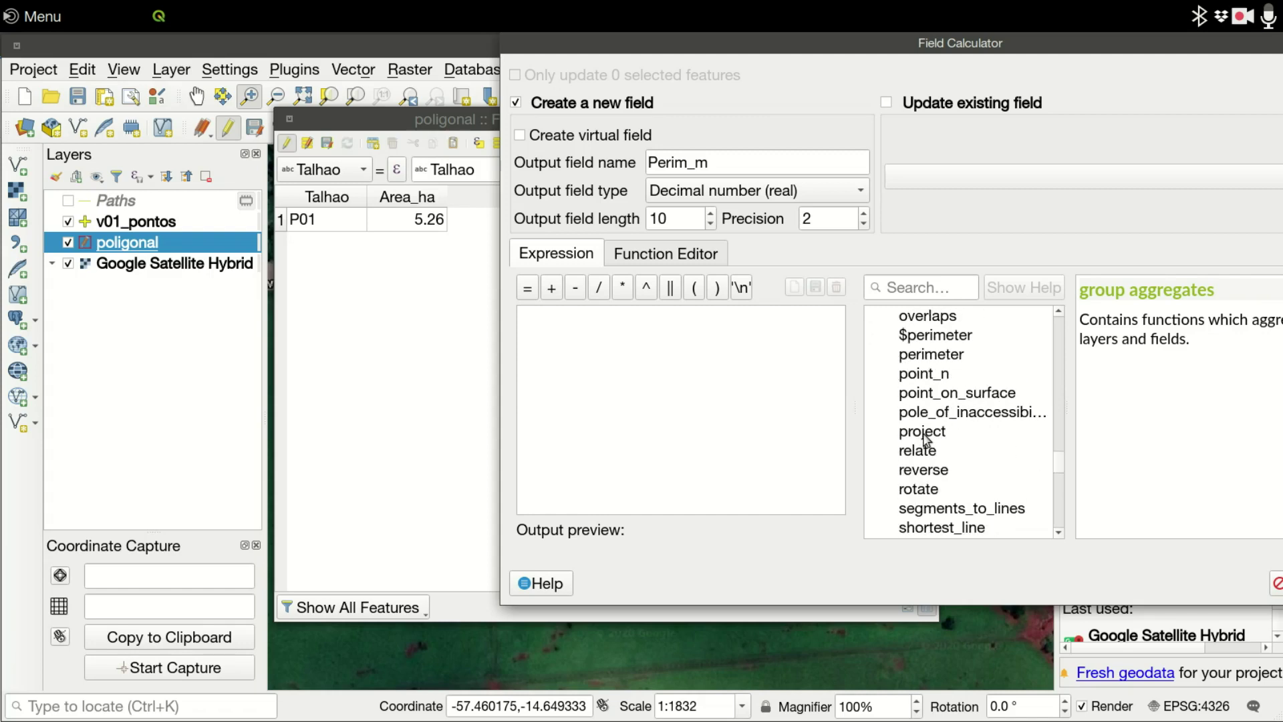
pyautogui.doubleClick(939, 396)
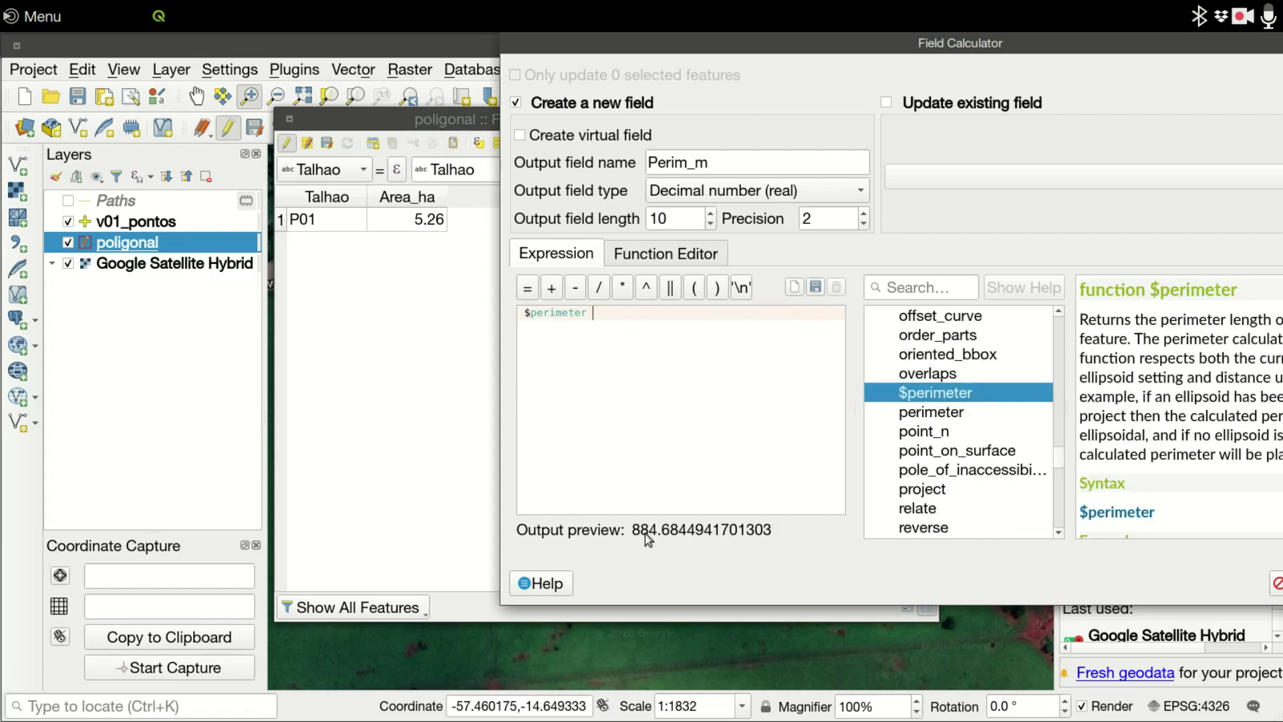
pyautogui.press('Return')
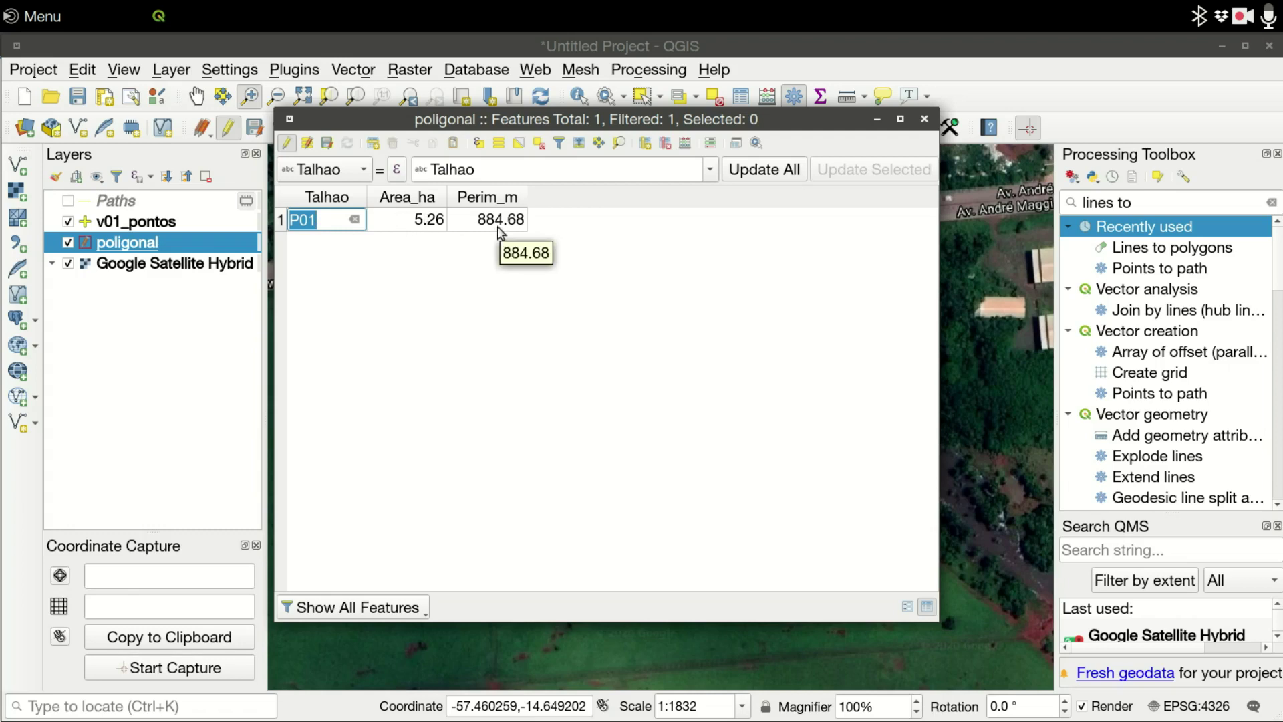
# Save the poligonal layer edits, turn off editing and close the attribute table.
pyautogui.click(326, 144)
pyautogui.click(288, 144)
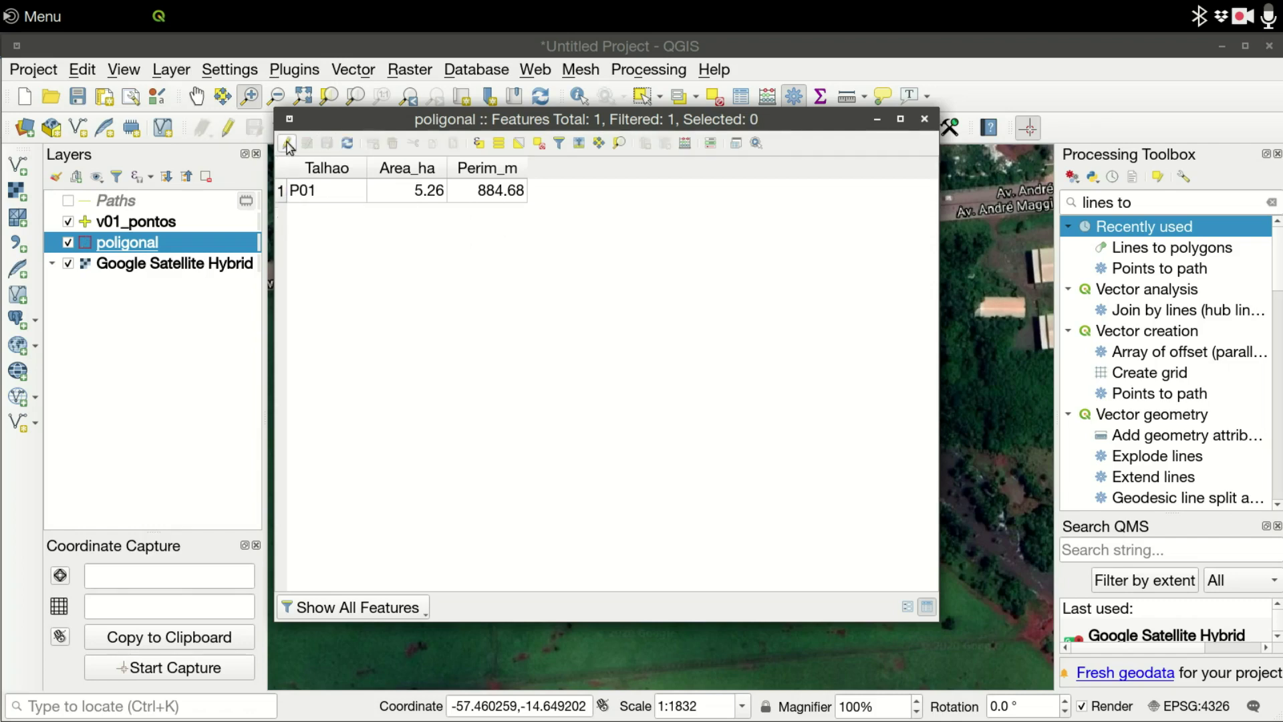
pyautogui.click(926, 121)
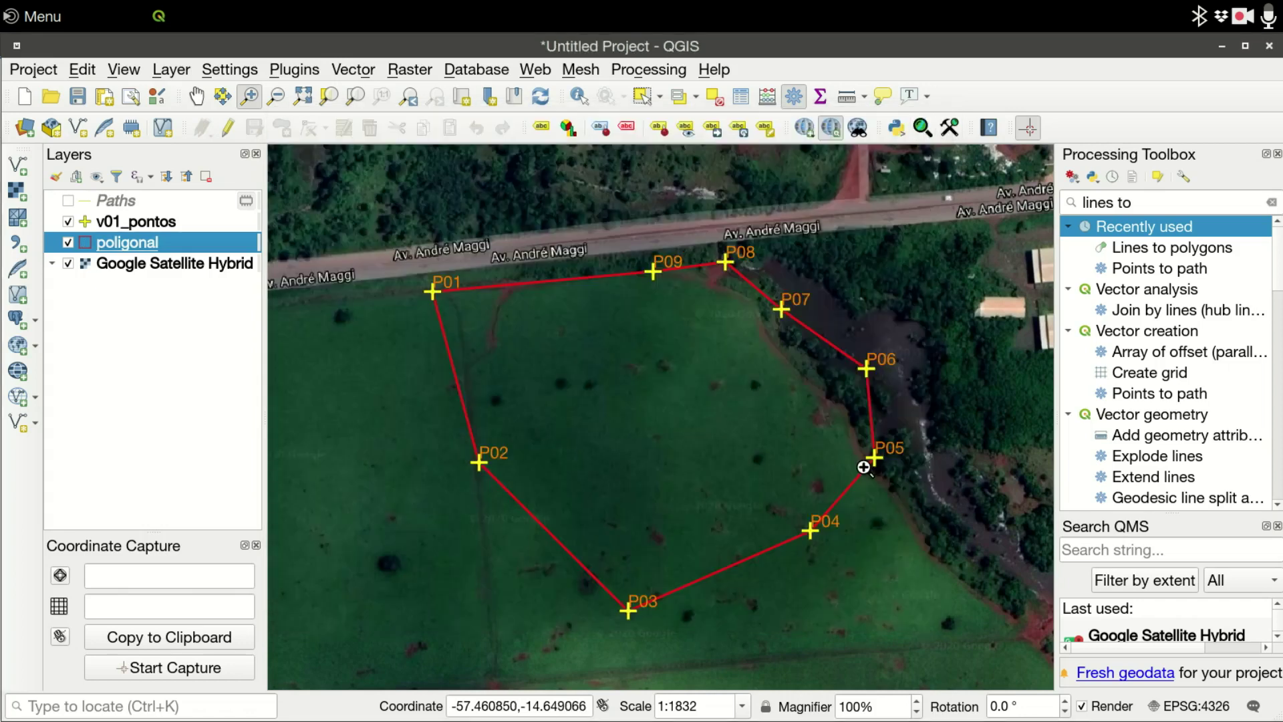